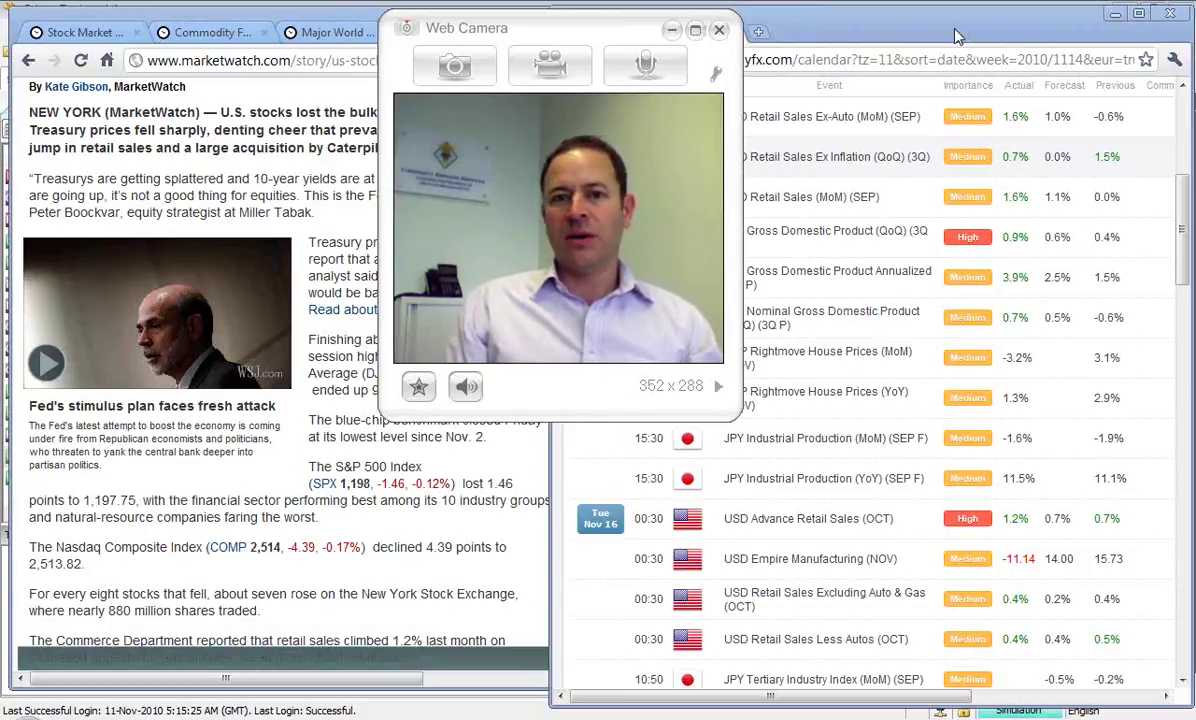
Step: Review the DailyFX economic calendar's Nov 15 and early Nov 16 releases alongside the MarketWatch stock market story
{"action": "left_click_drag", "start_coordinate": [955, 36], "coordinate": [955, 32]}
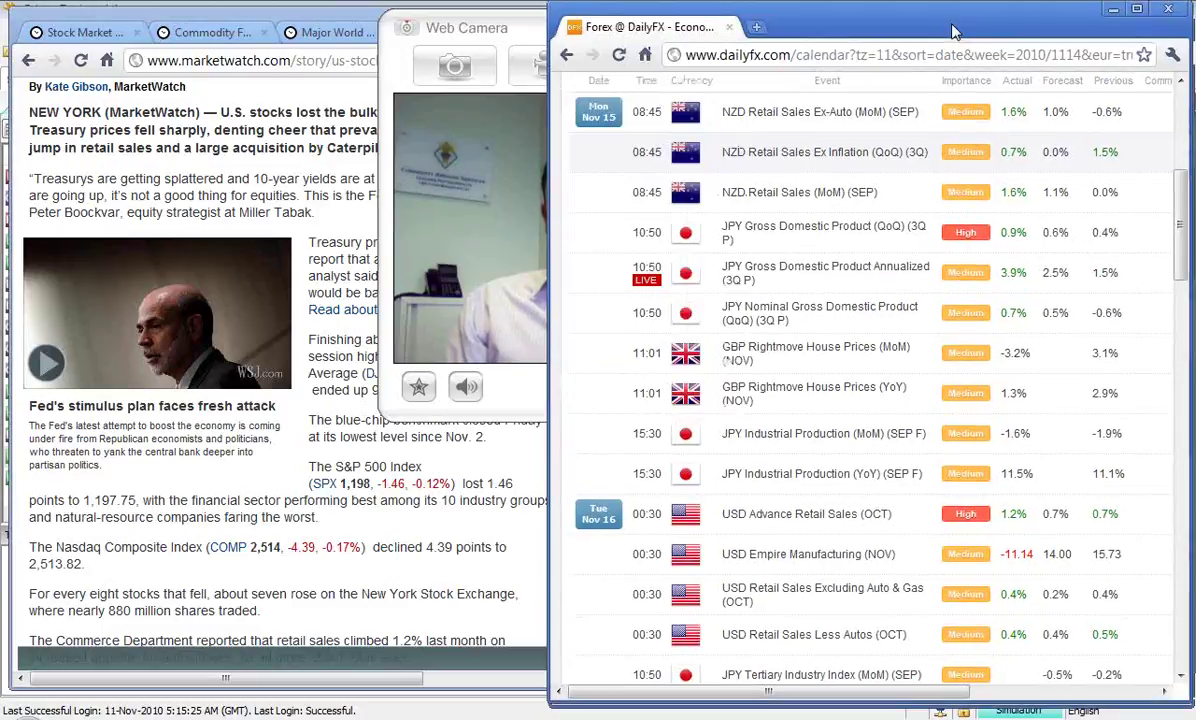
{"action": "left_click", "coordinate": [229, 16]}
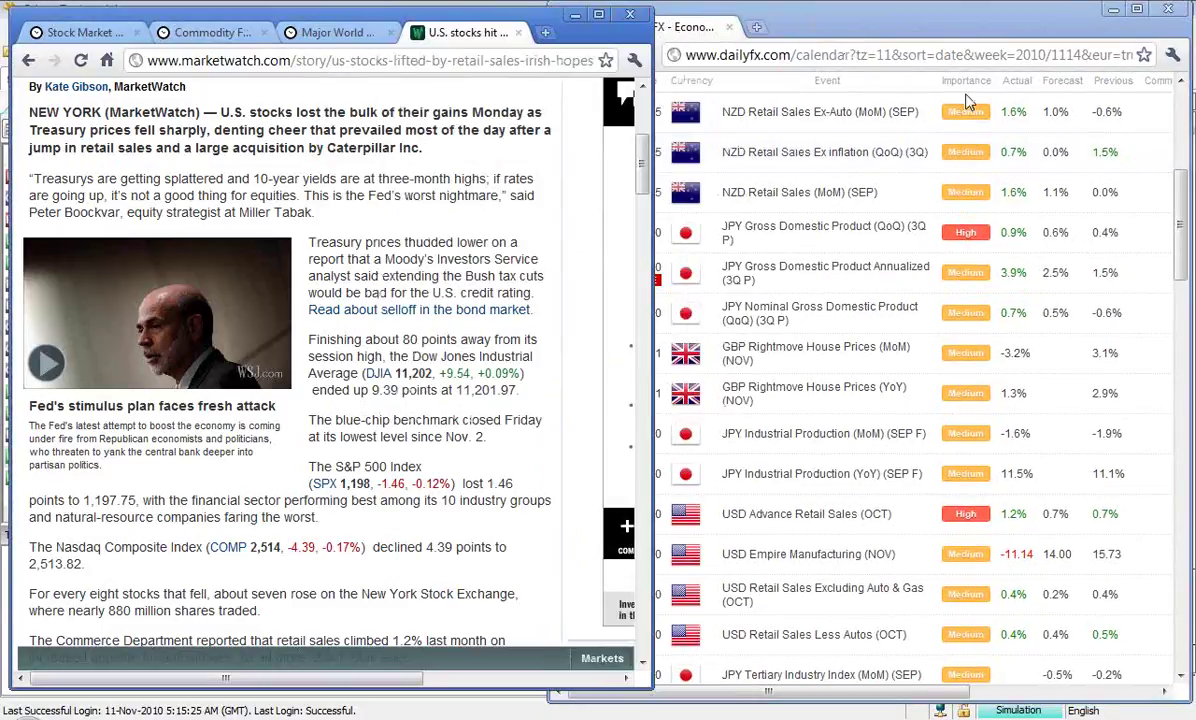
{"action": "left_click", "coordinate": [1188, 316]}
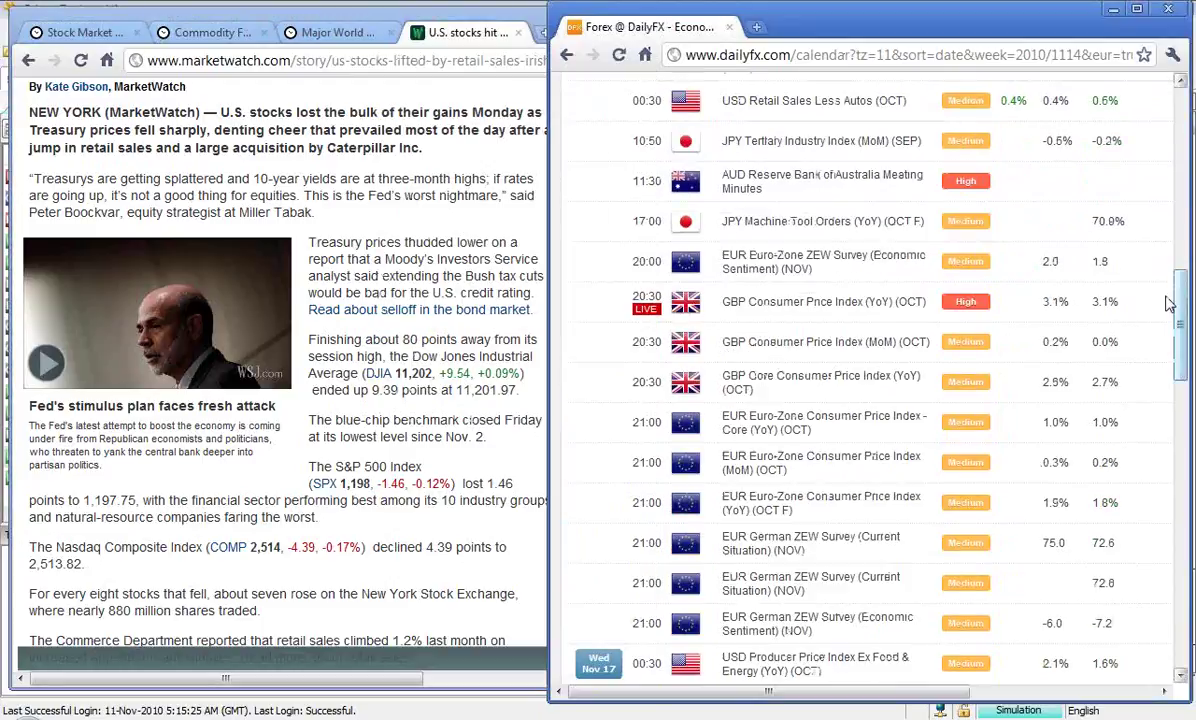
{"action": "scroll", "coordinate": [922, 214], "scroll_direction": "up", "scroll_amount": 5}
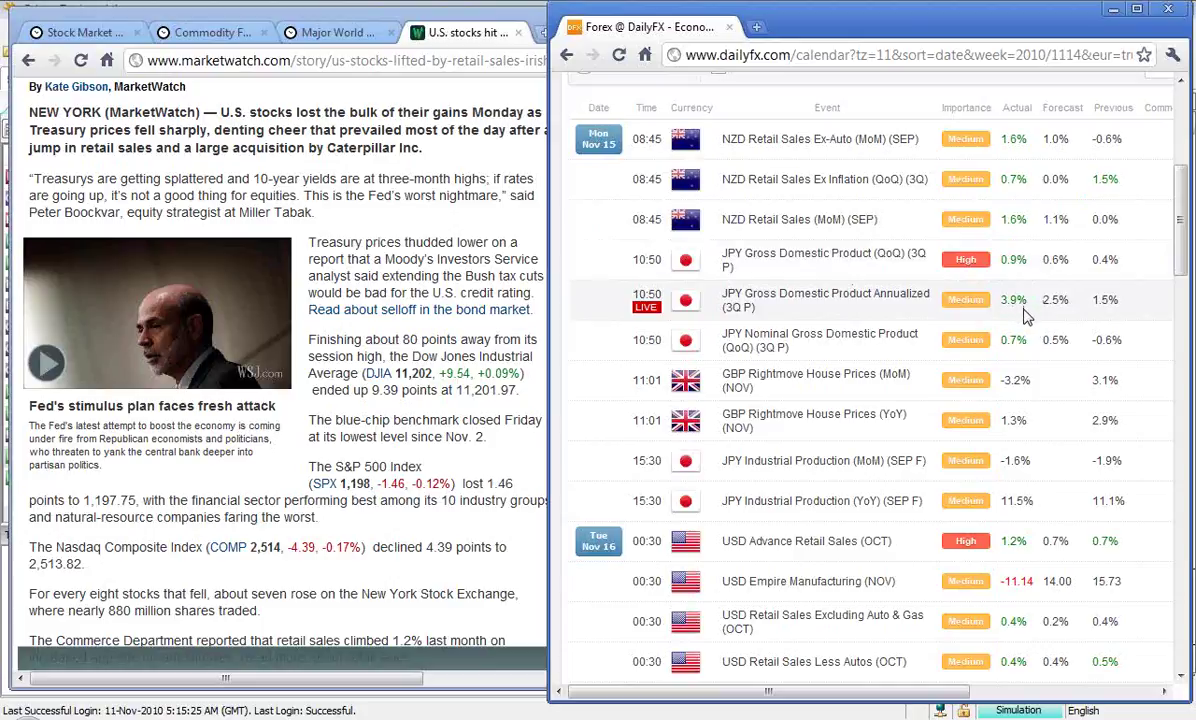
{"action": "scroll", "coordinate": [1025, 315], "scroll_direction": "down", "scroll_amount": 2}
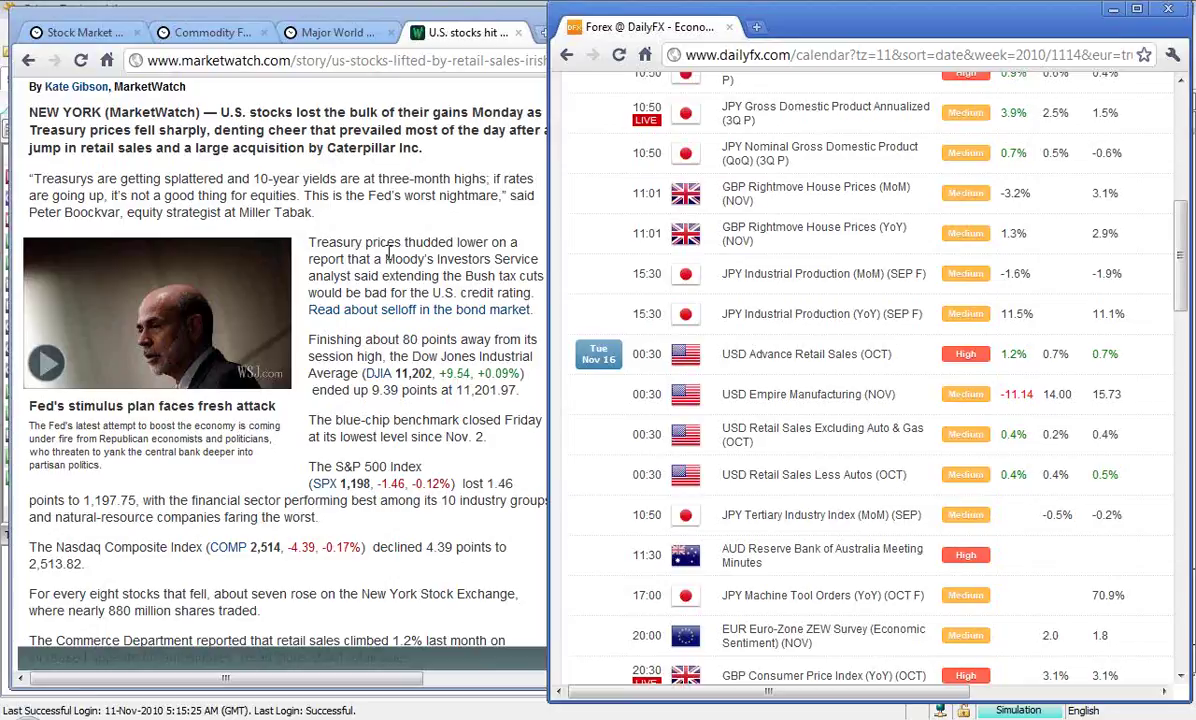
Step: Review Bloomberg's stock indexes for the Americas, Europe and Asia-Pacific, plus the stock futures and commodities tables
{"action": "left_click", "coordinate": [85, 33]}
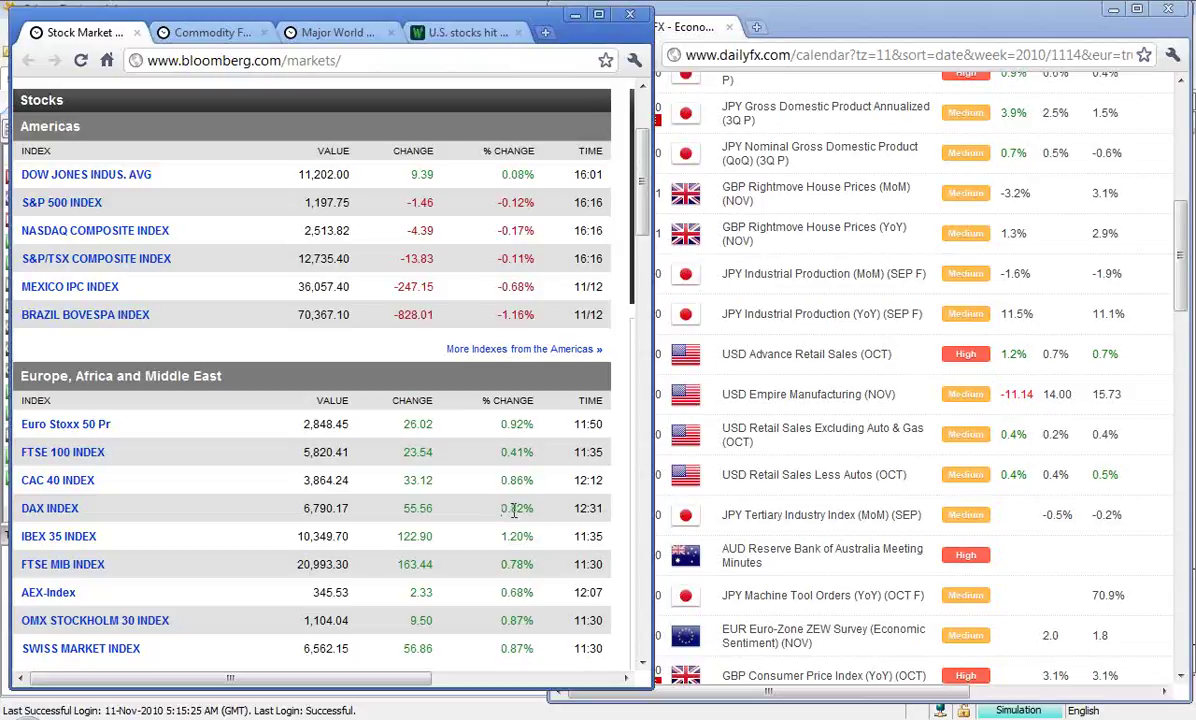
{"action": "scroll", "coordinate": [507, 508], "scroll_direction": "down", "scroll_amount": 4}
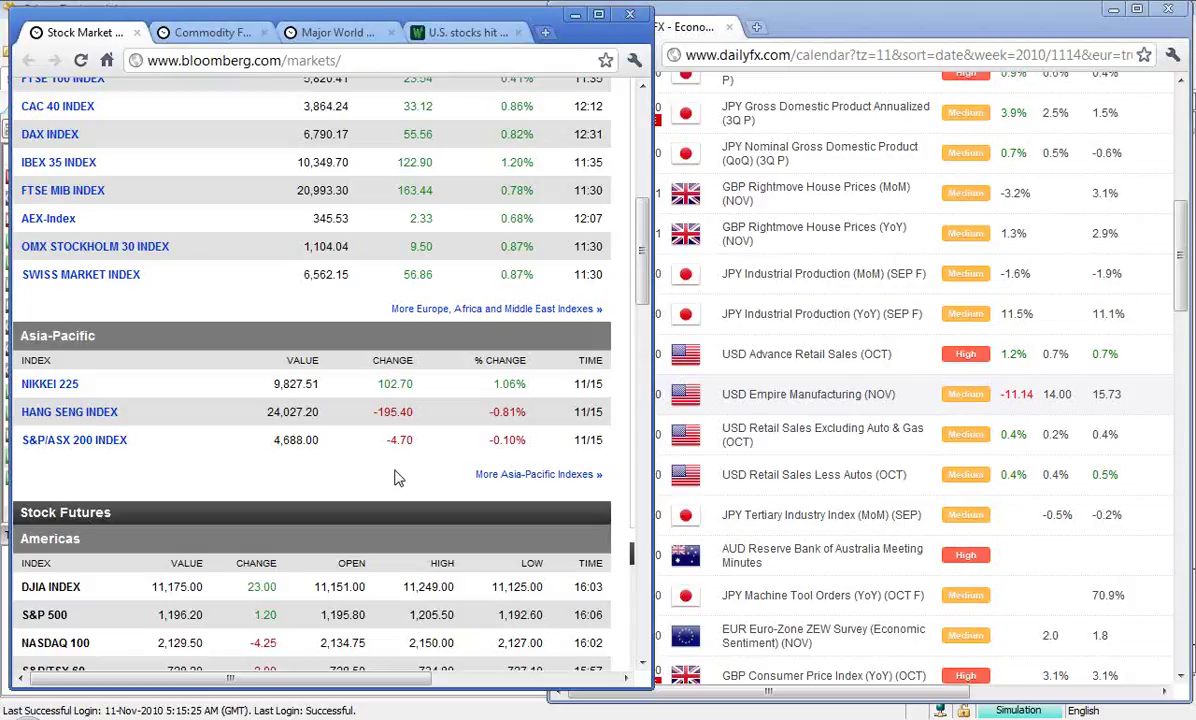
{"action": "scroll", "coordinate": [395, 478], "scroll_direction": "down", "scroll_amount": 7}
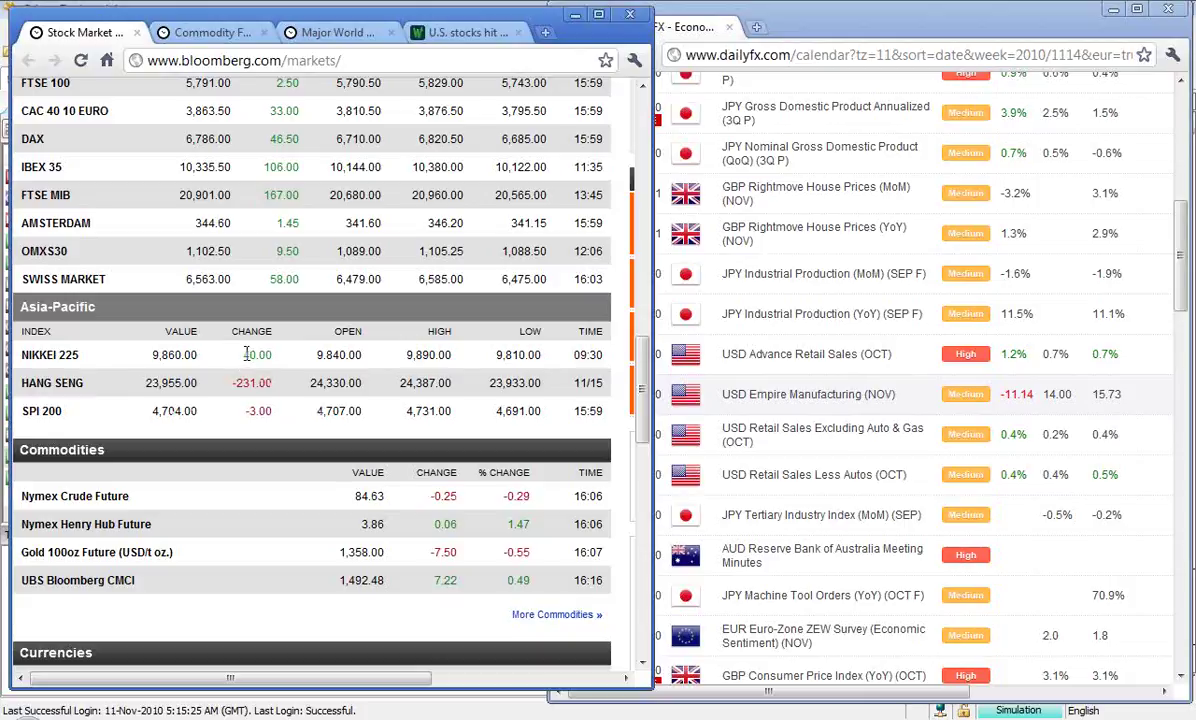
Step: Review Bloomberg's commodity futures prices for energy, agriculture, industrial metals and precious metals
{"action": "left_click", "coordinate": [197, 23]}
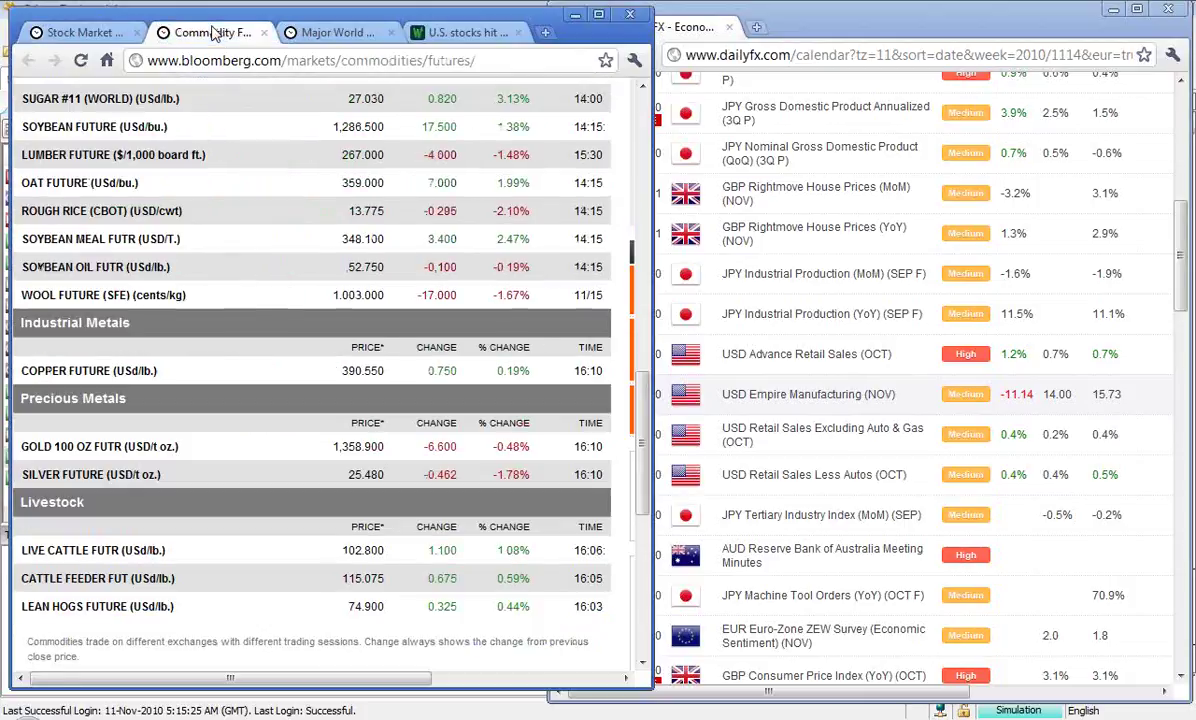
{"action": "scroll", "coordinate": [210, 167], "scroll_direction": "up", "scroll_amount": 2}
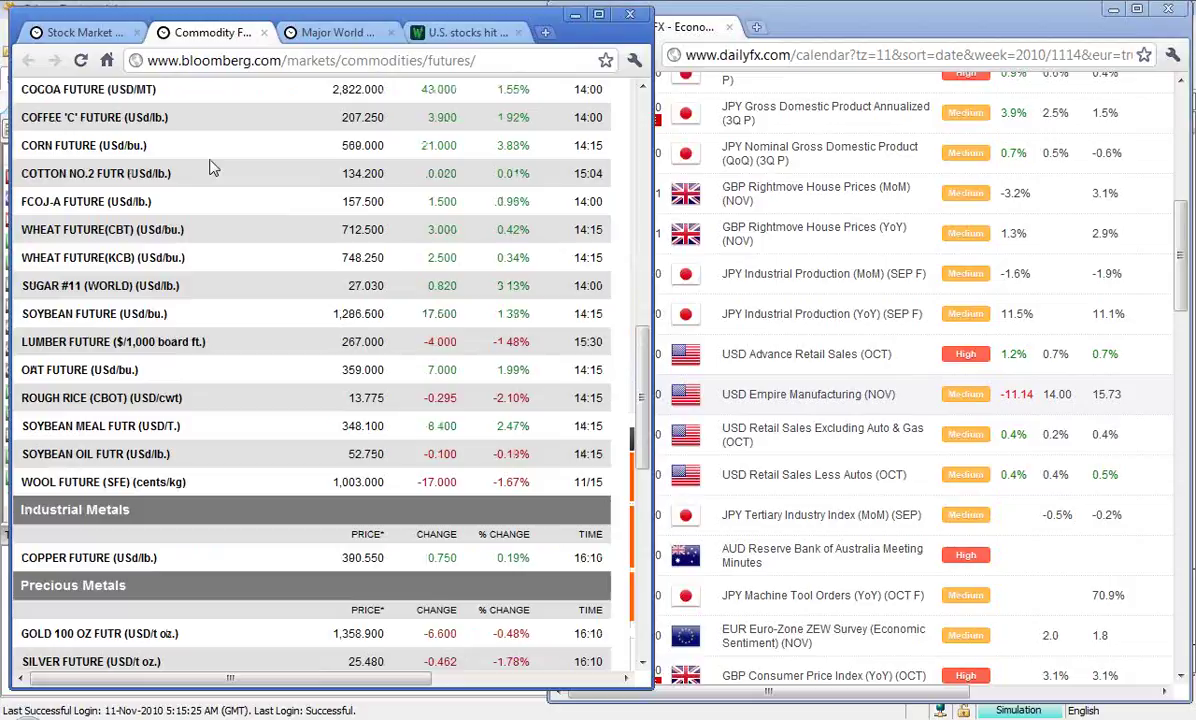
{"action": "scroll", "coordinate": [210, 167], "scroll_direction": "up", "scroll_amount": 2}
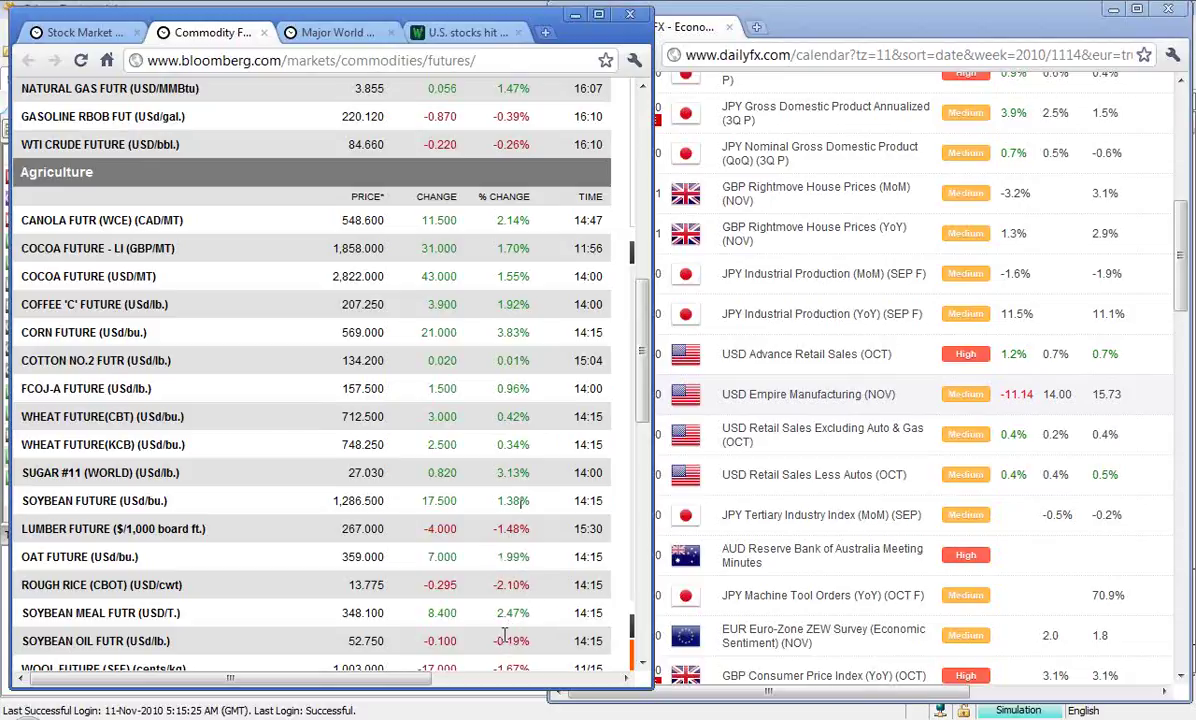
{"action": "scroll", "coordinate": [510, 628], "scroll_direction": "down", "scroll_amount": 2}
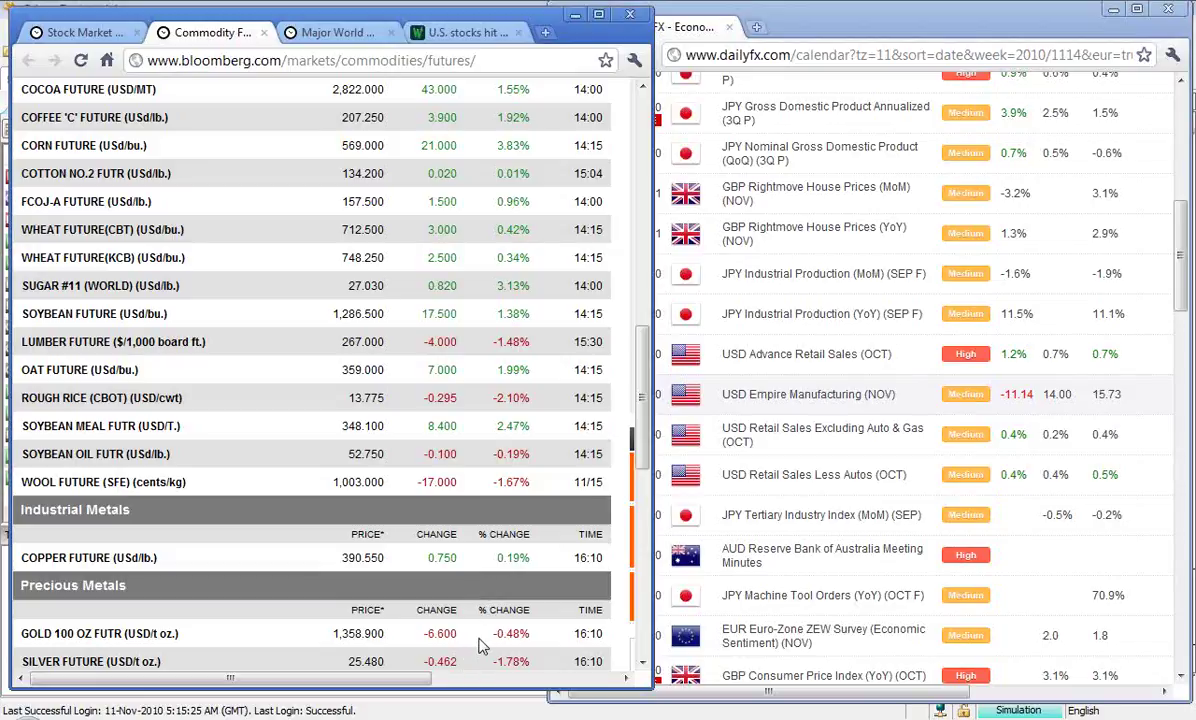
{"action": "scroll", "coordinate": [479, 647], "scroll_direction": "down", "scroll_amount": 3}
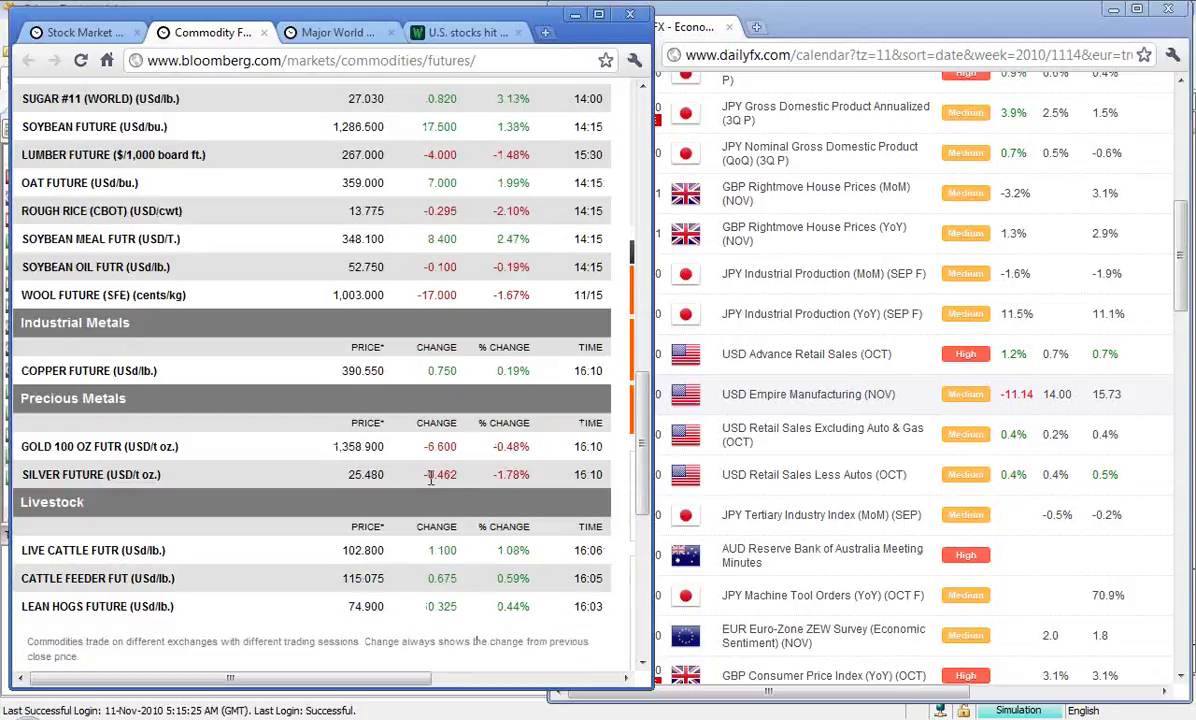
Step: Check Bloomberg's benchmark currency rates and the DailyFX calendar's upcoming Nov 16 and Nov 17 releases
{"action": "left_click", "coordinate": [321, 28]}
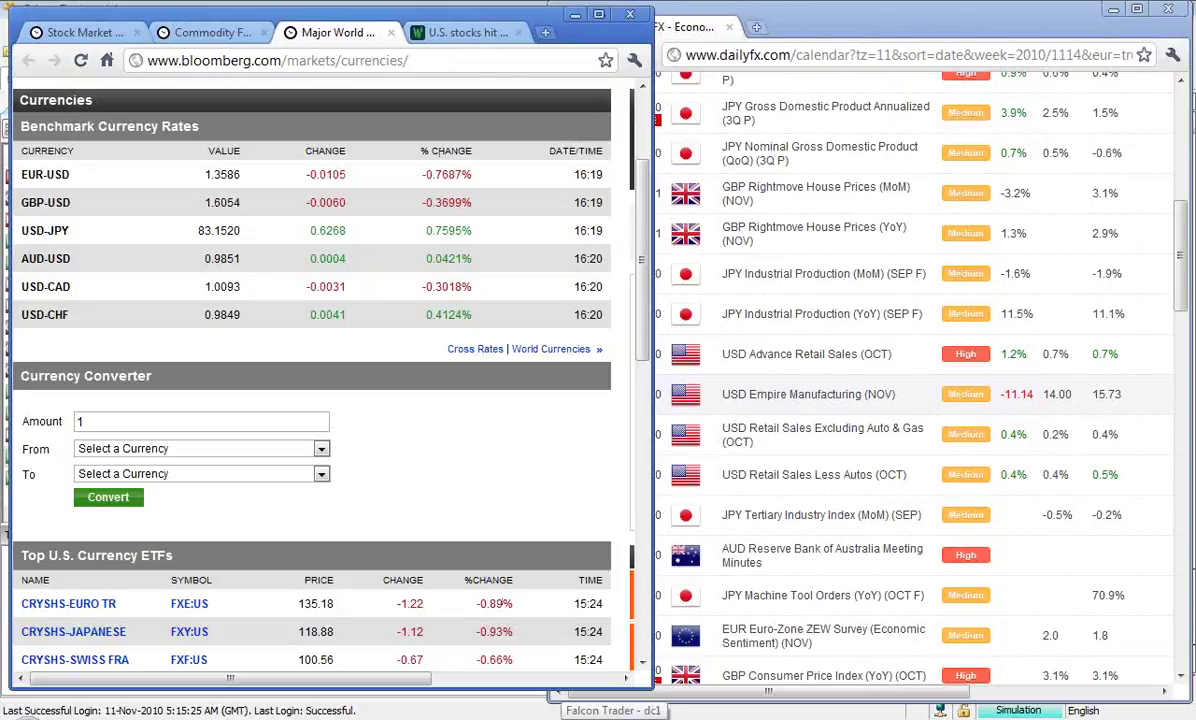
{"action": "left_click", "coordinate": [1182, 352]}
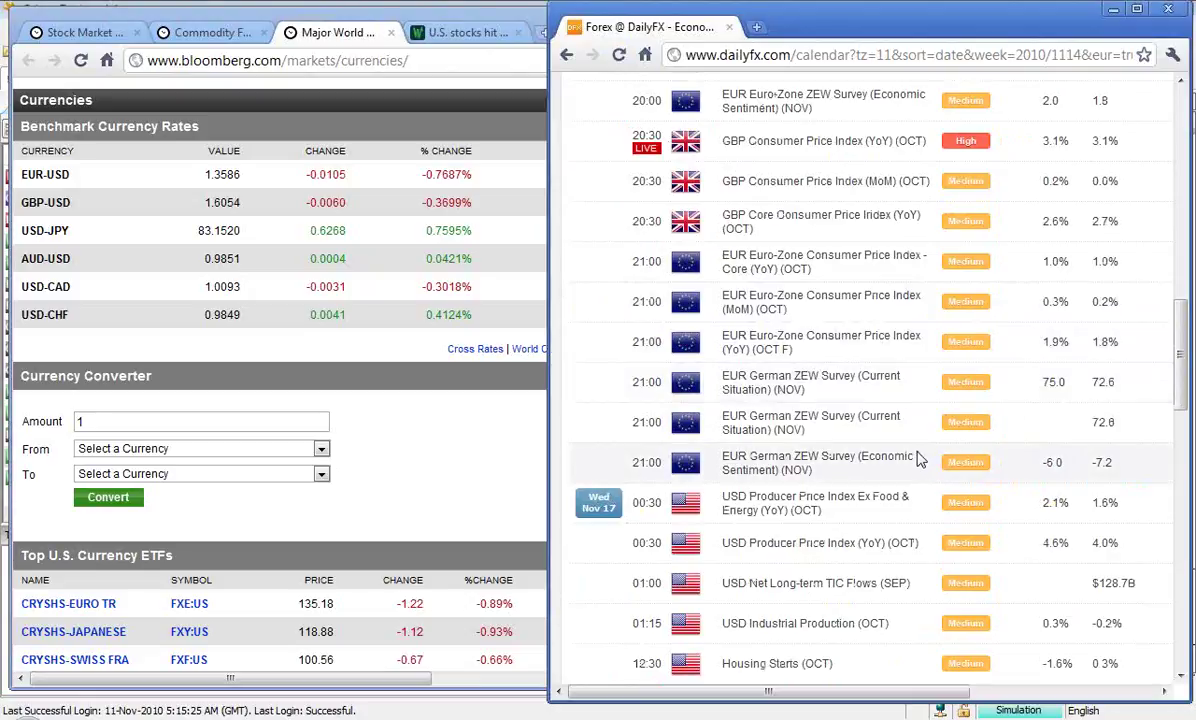
{"action": "scroll", "coordinate": [918, 461], "scroll_direction": "up", "scroll_amount": 4}
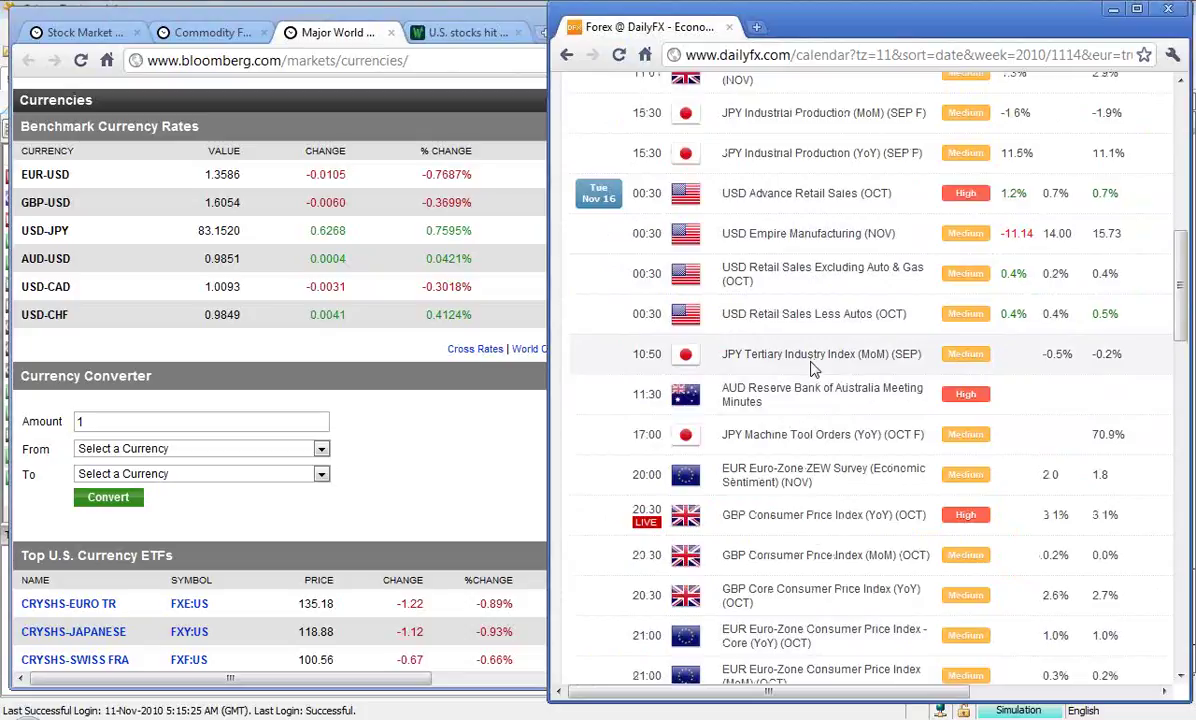
{"action": "scroll", "coordinate": [808, 400], "scroll_direction": "down", "scroll_amount": 2}
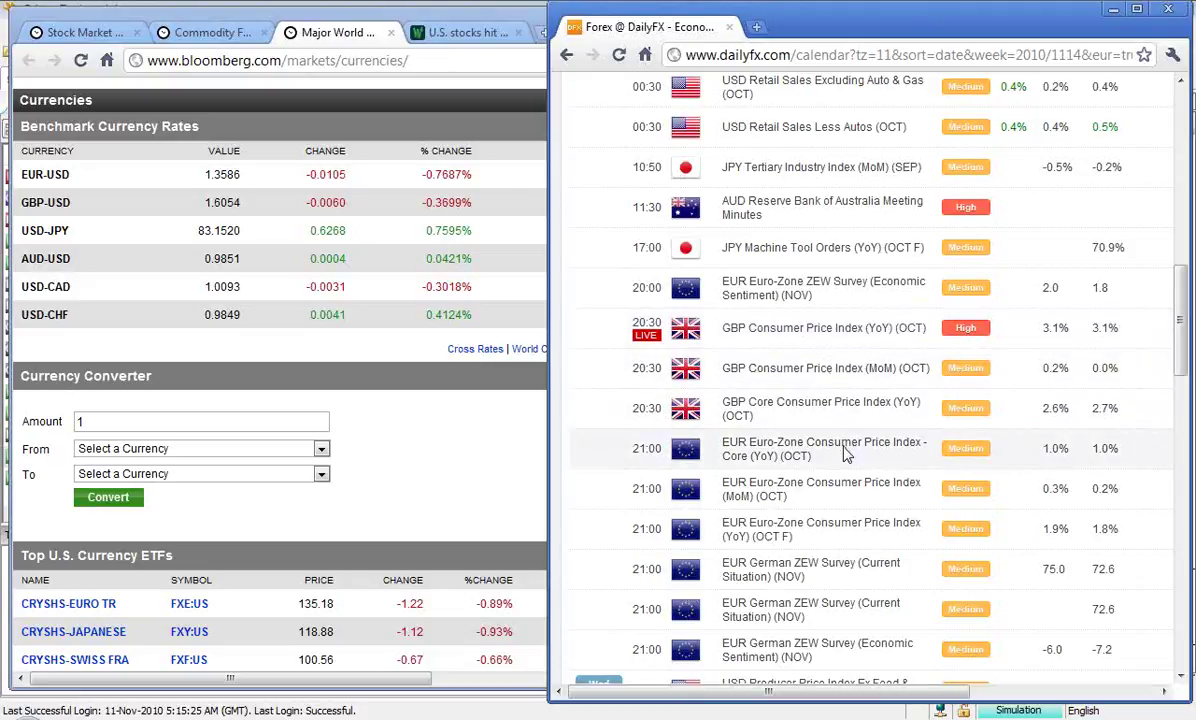
{"action": "scroll", "coordinate": [838, 453], "scroll_direction": "down", "scroll_amount": 3}
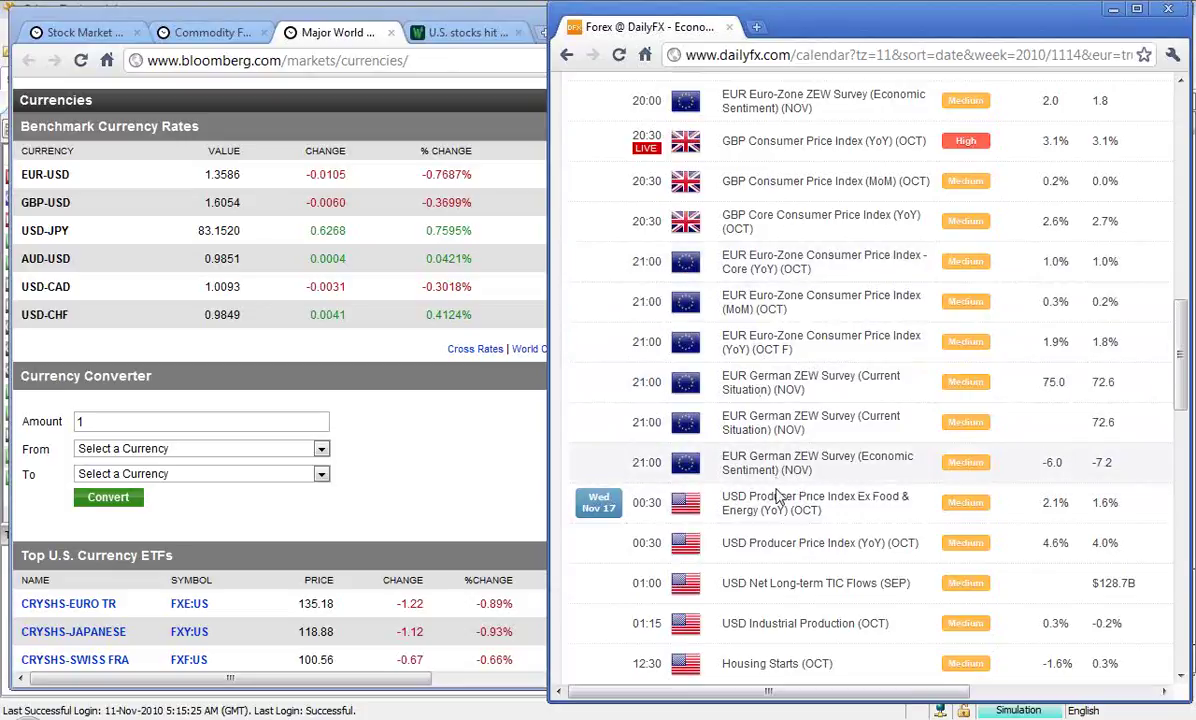
Step: Switch to Falcon Trader and examine the weekly Thundelarra Exploration chart with a compressed price scale and history back to 2001
{"action": "key", "text": "alt+Tab"}
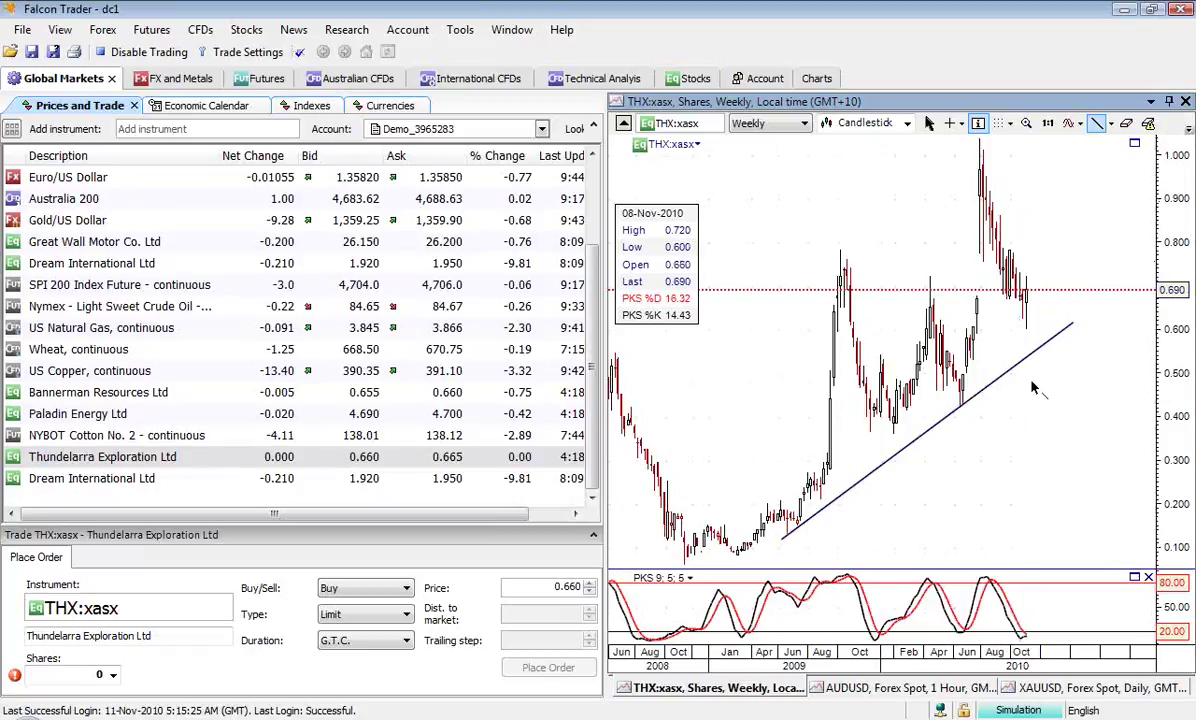
{"action": "left_click_drag", "start_coordinate": [1175, 375], "coordinate": [1175, 405]}
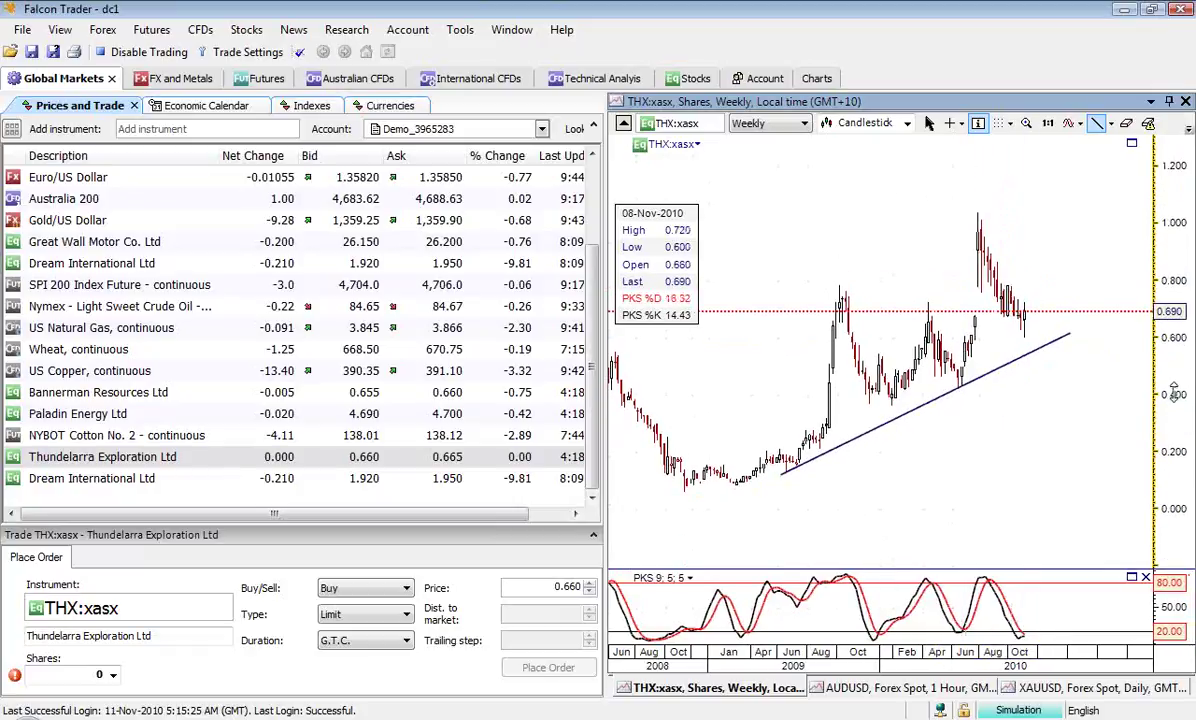
{"action": "left_click", "coordinate": [983, 224]}
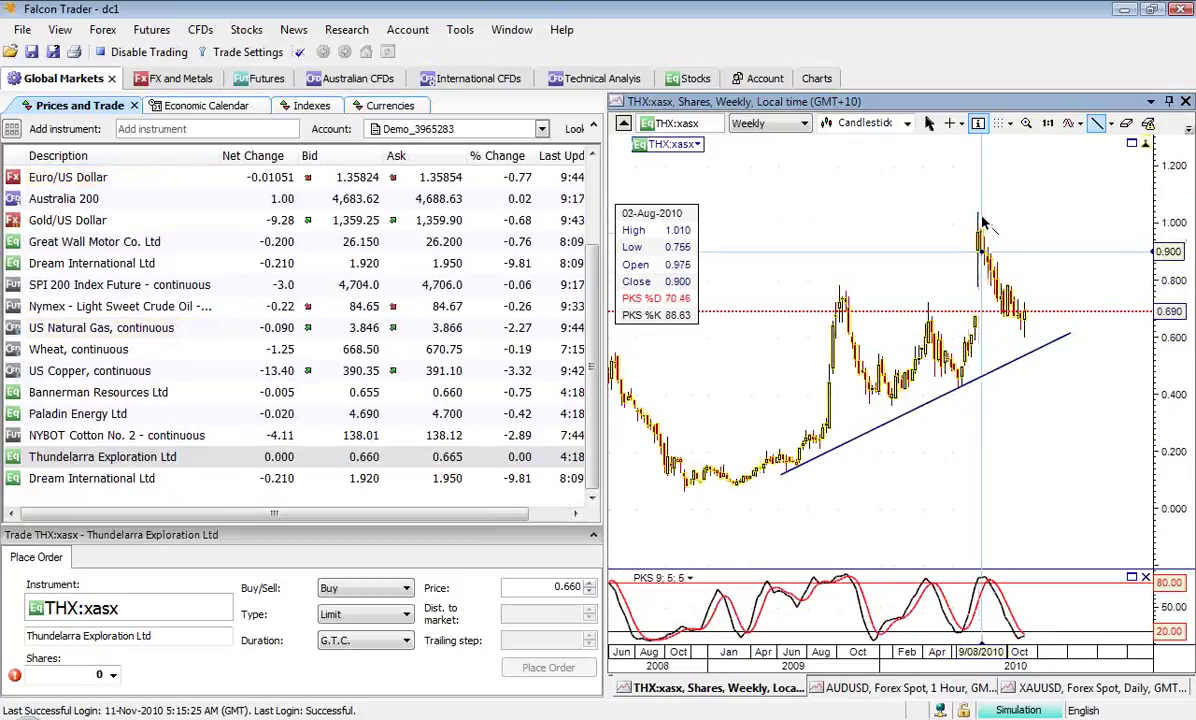
{"action": "left_click", "coordinate": [668, 650]}
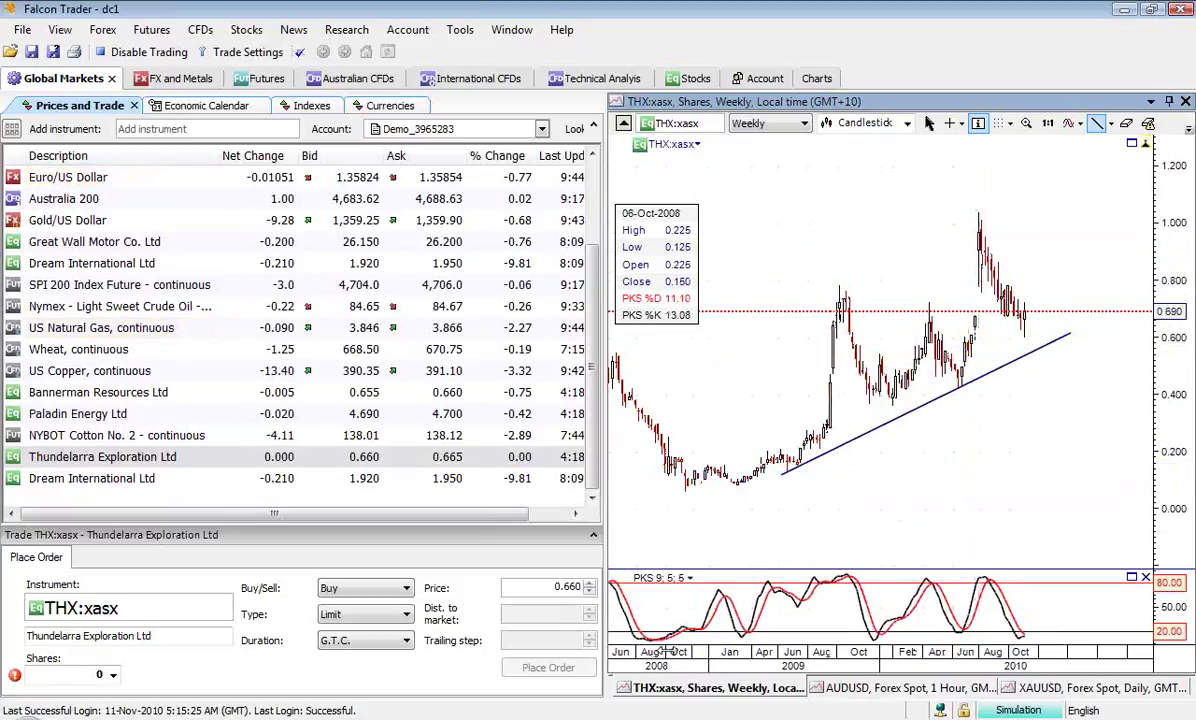
{"action": "left_click_drag", "start_coordinate": [668, 650], "coordinate": [995, 645]}
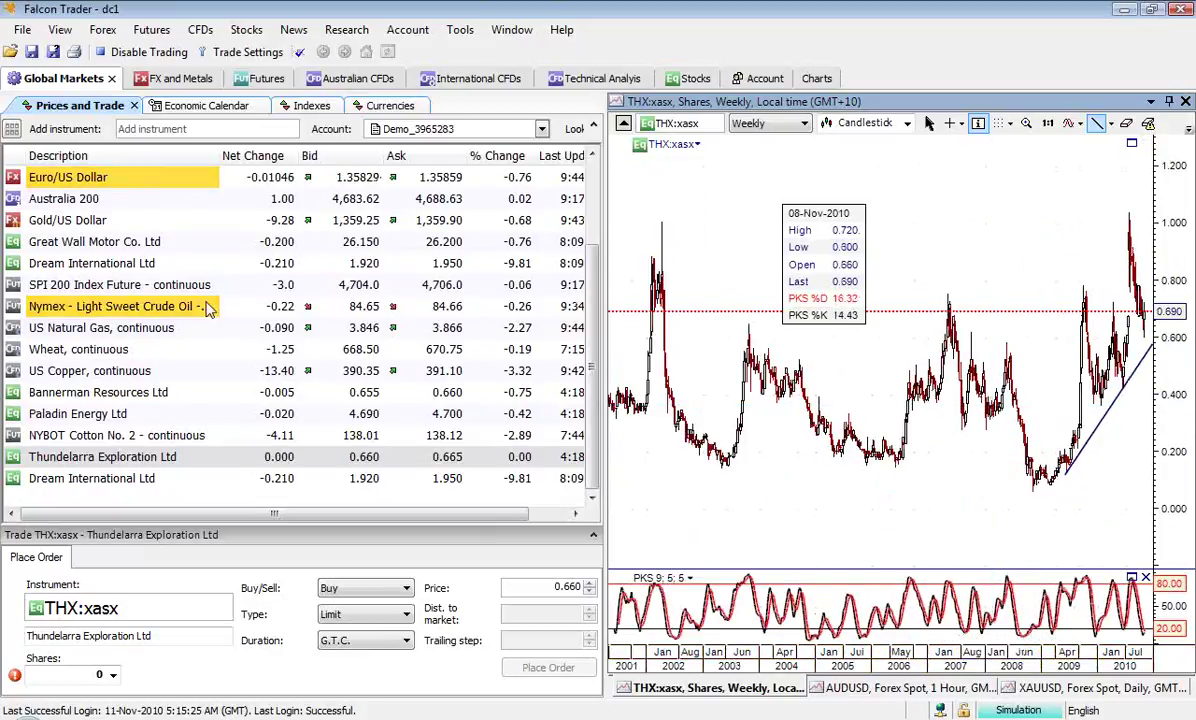
Step: Load the weekly Paladin Energy Ltd chart and narrow its time range to 2005 through 2010
{"action": "left_click", "coordinate": [68, 415]}
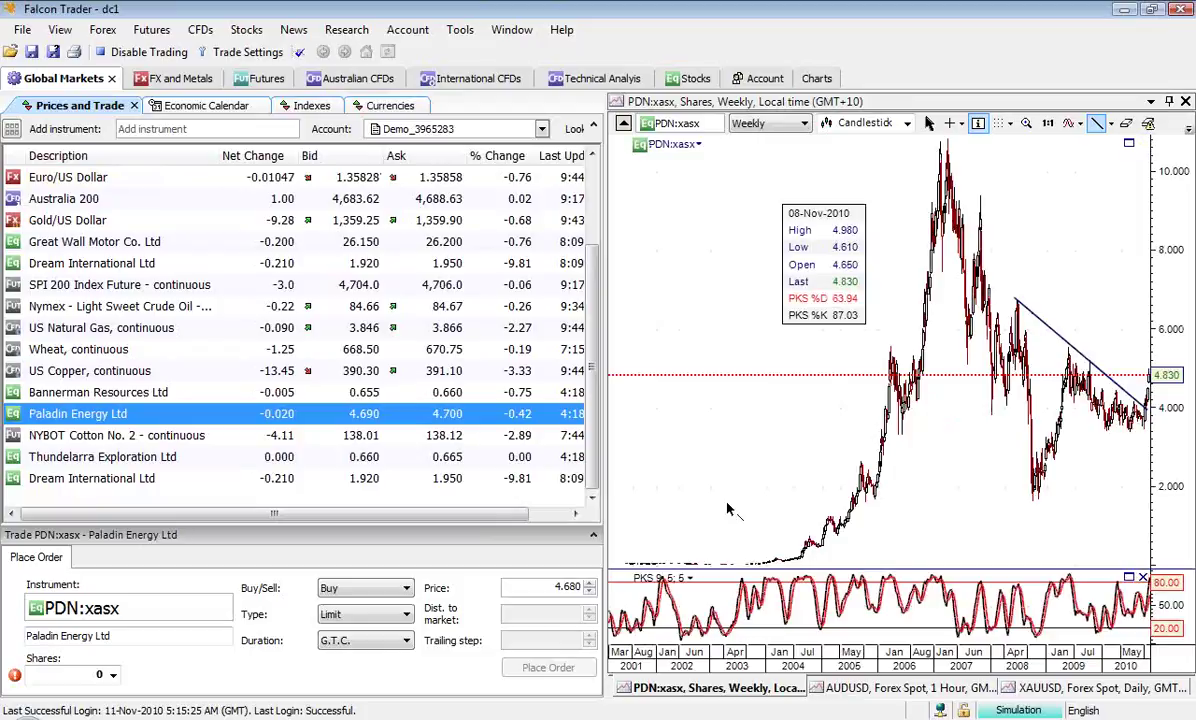
{"action": "left_click", "coordinate": [1078, 660]}
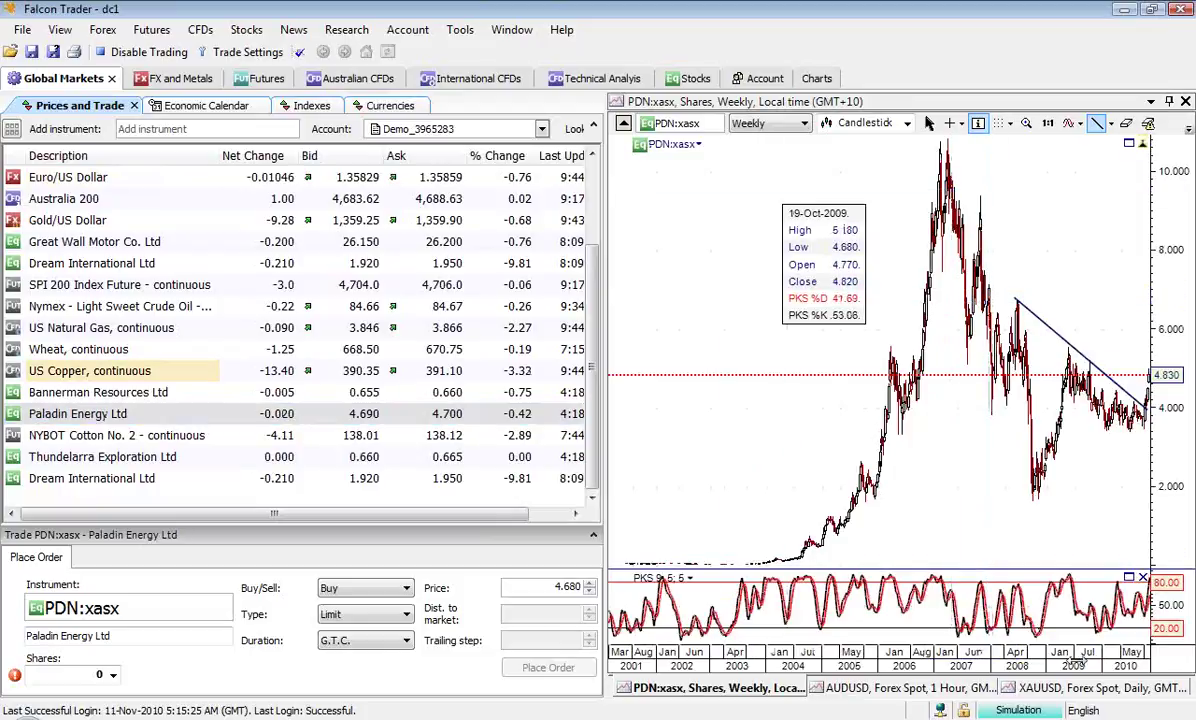
{"action": "left_click_drag", "start_coordinate": [1078, 660], "coordinate": [720, 660]}
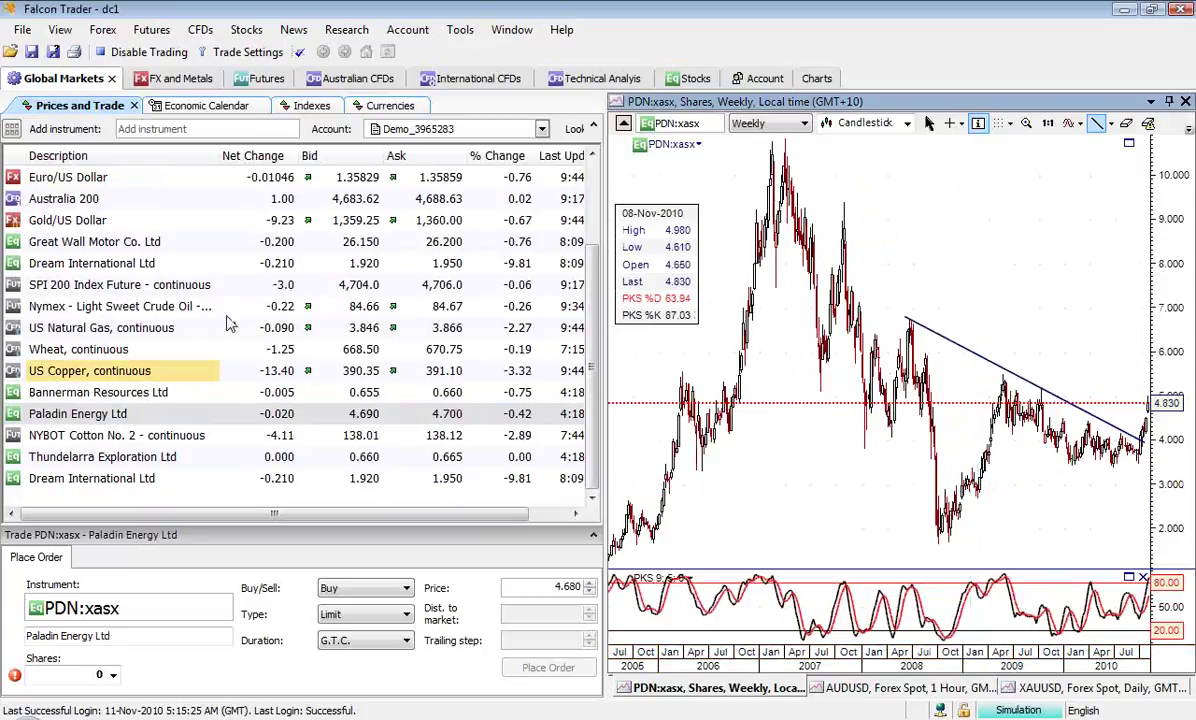
Step: Load the weekly Bannerman Resources Ltd chart, compress its price scale and narrow the time range to 2007 through 2010
{"action": "left_click", "coordinate": [95, 392]}
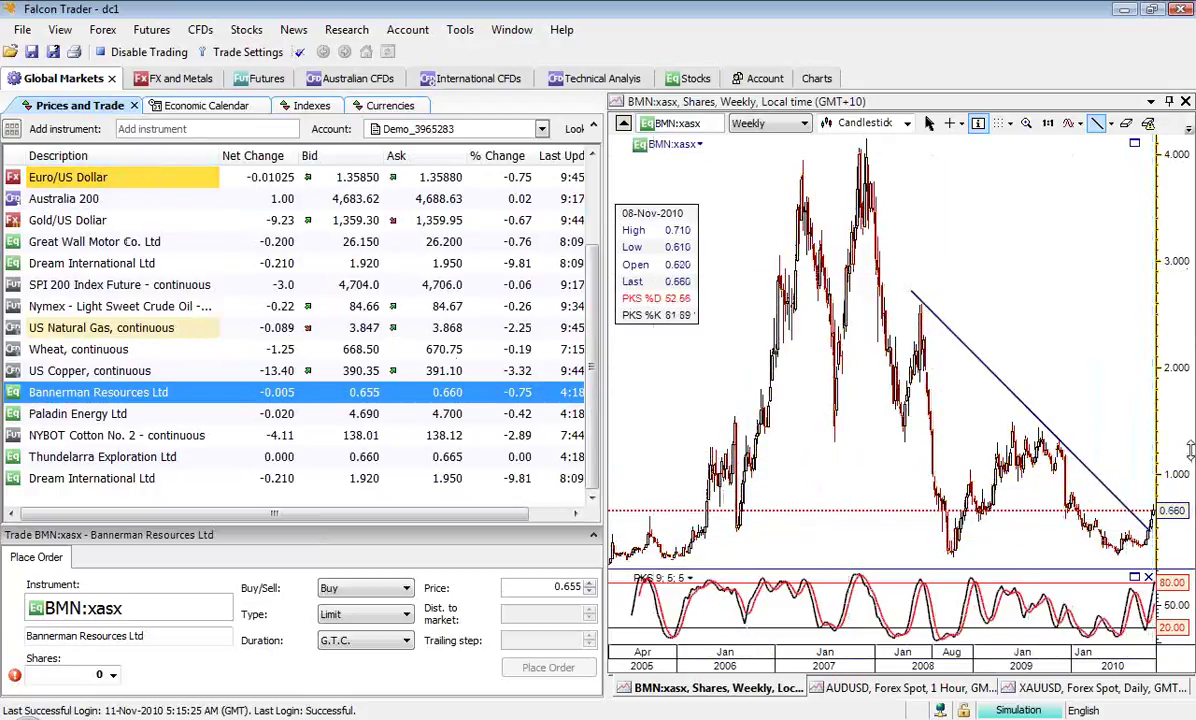
{"action": "left_click_drag", "start_coordinate": [1190, 450], "coordinate": [1160, 452]}
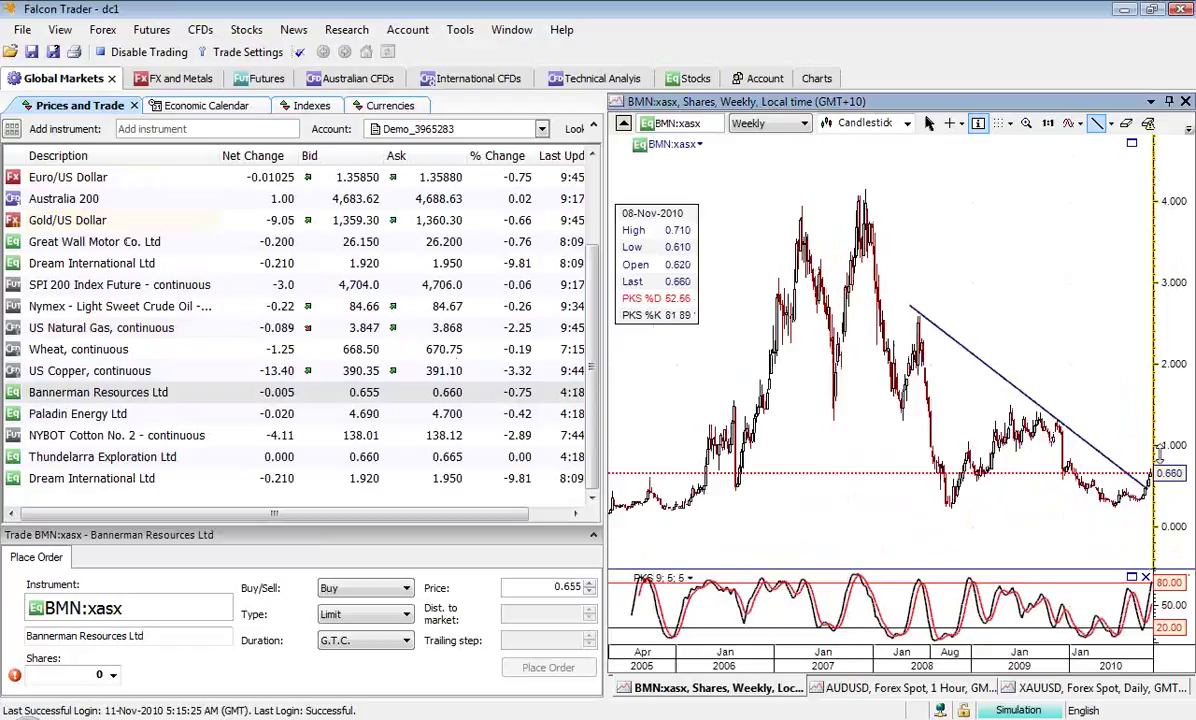
{"action": "left_click_drag", "start_coordinate": [910, 654], "coordinate": [875, 653]}
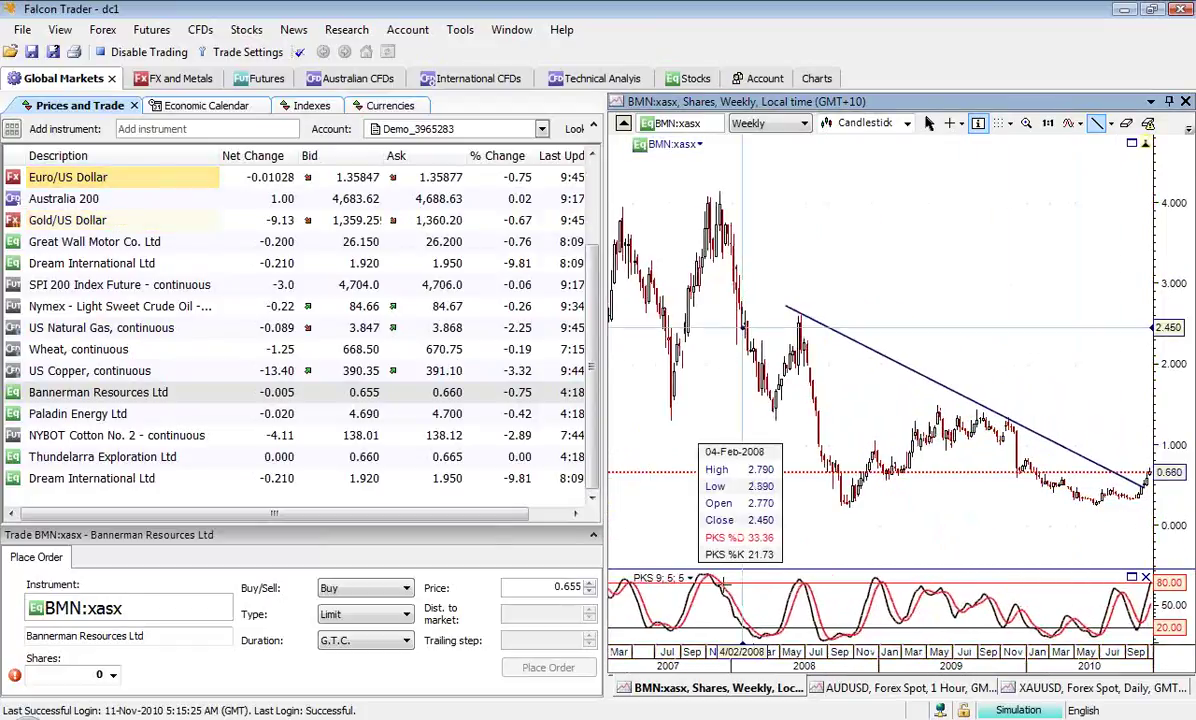
Step: Add the AUDUSD instrument to the Prices and Trade list and load it in the chart
{"action": "left_click", "coordinate": [78, 183]}
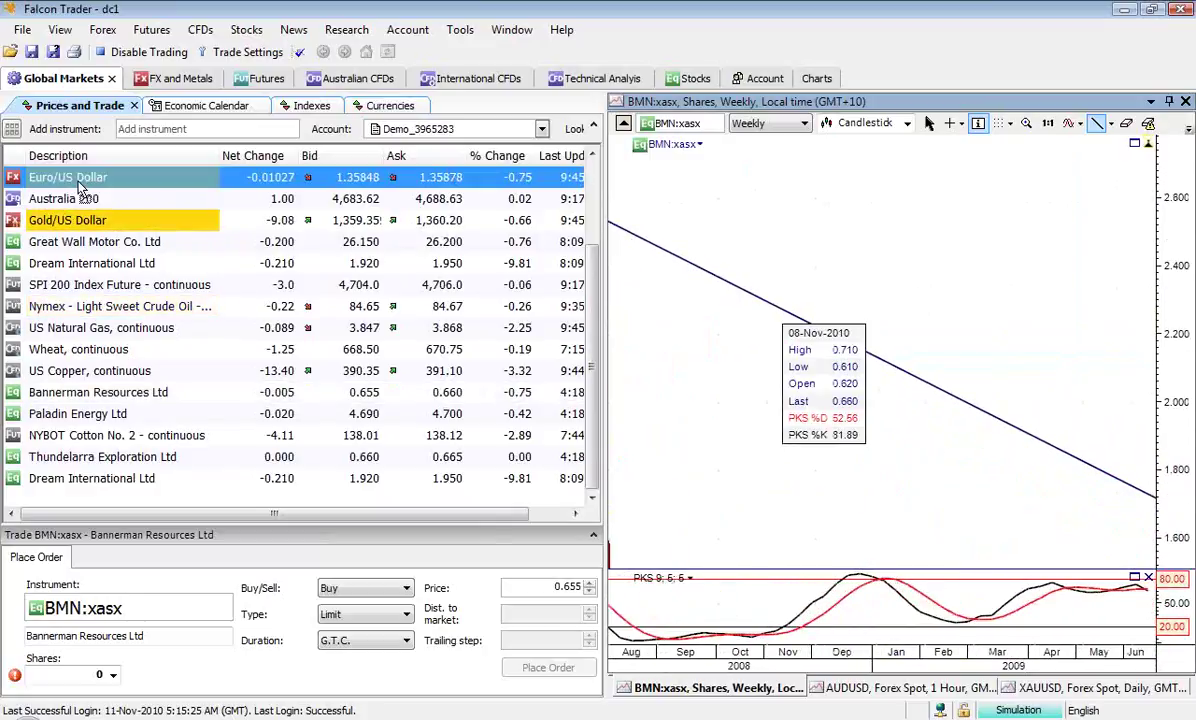
{"action": "scroll", "coordinate": [78, 187], "scroll_direction": "up", "scroll_amount": 2}
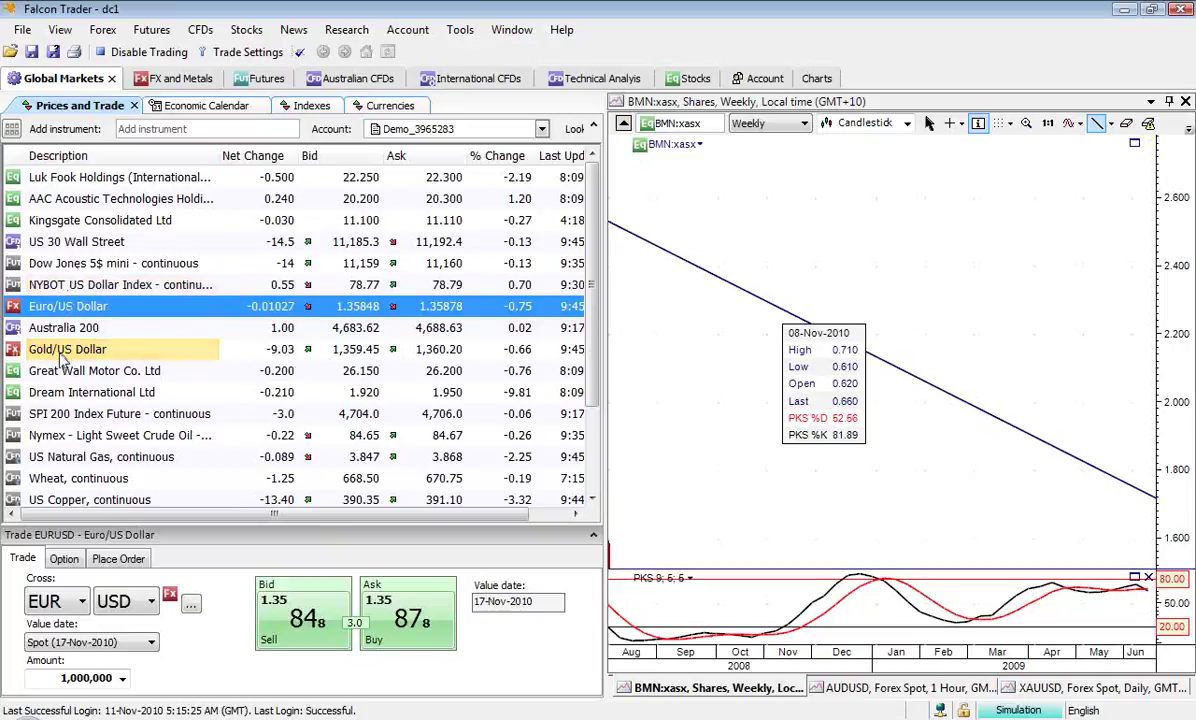
{"action": "scroll", "coordinate": [62, 362], "scroll_direction": "down", "scroll_amount": 2}
{"action": "scroll", "coordinate": [62, 362], "scroll_direction": "up", "scroll_amount": 2}
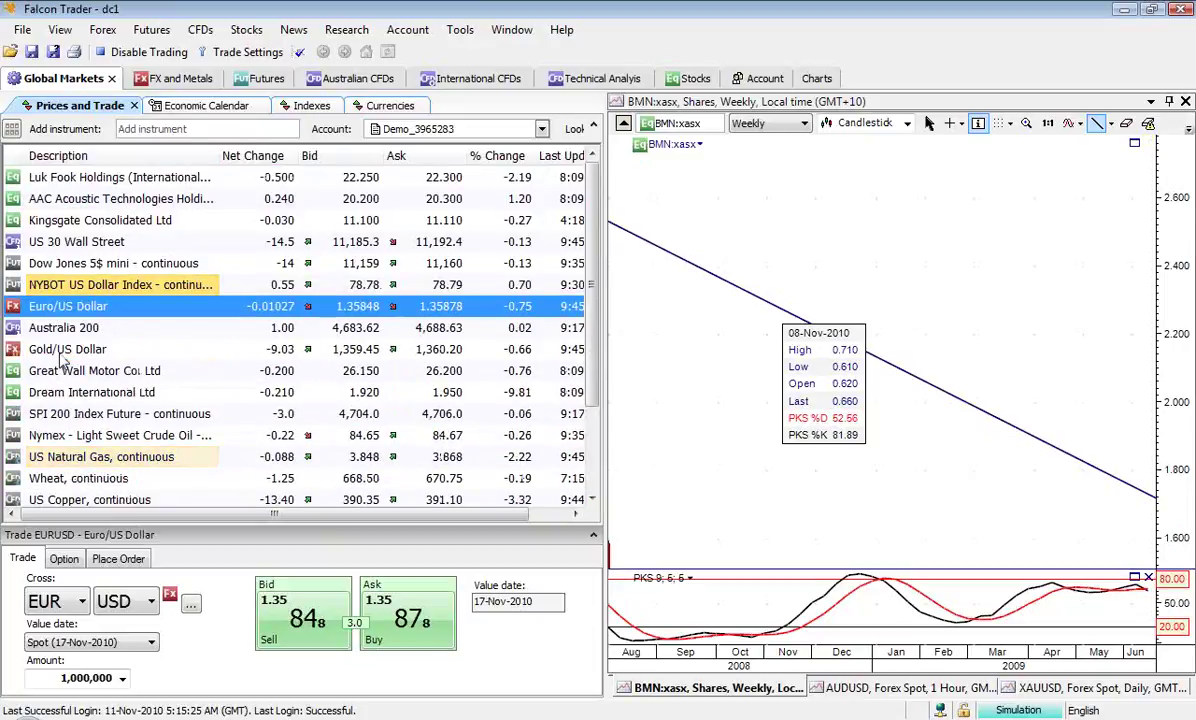
{"action": "left_click", "coordinate": [147, 131]}
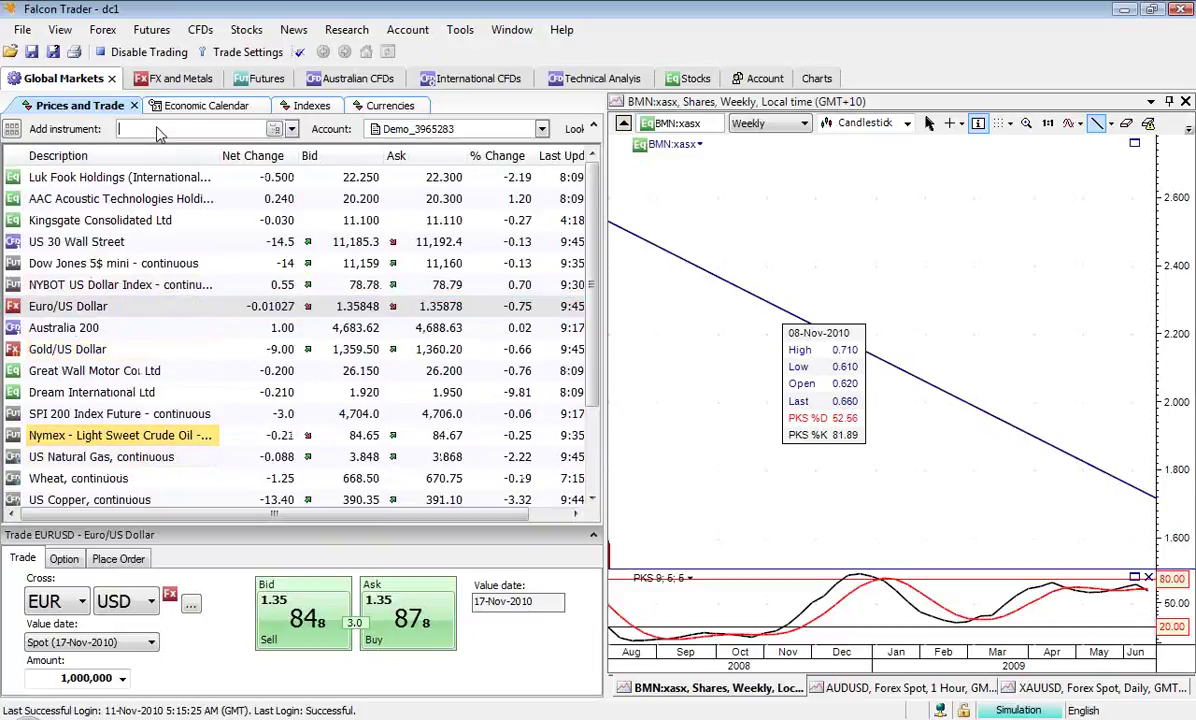
{"action": "type", "text": "audusd"}
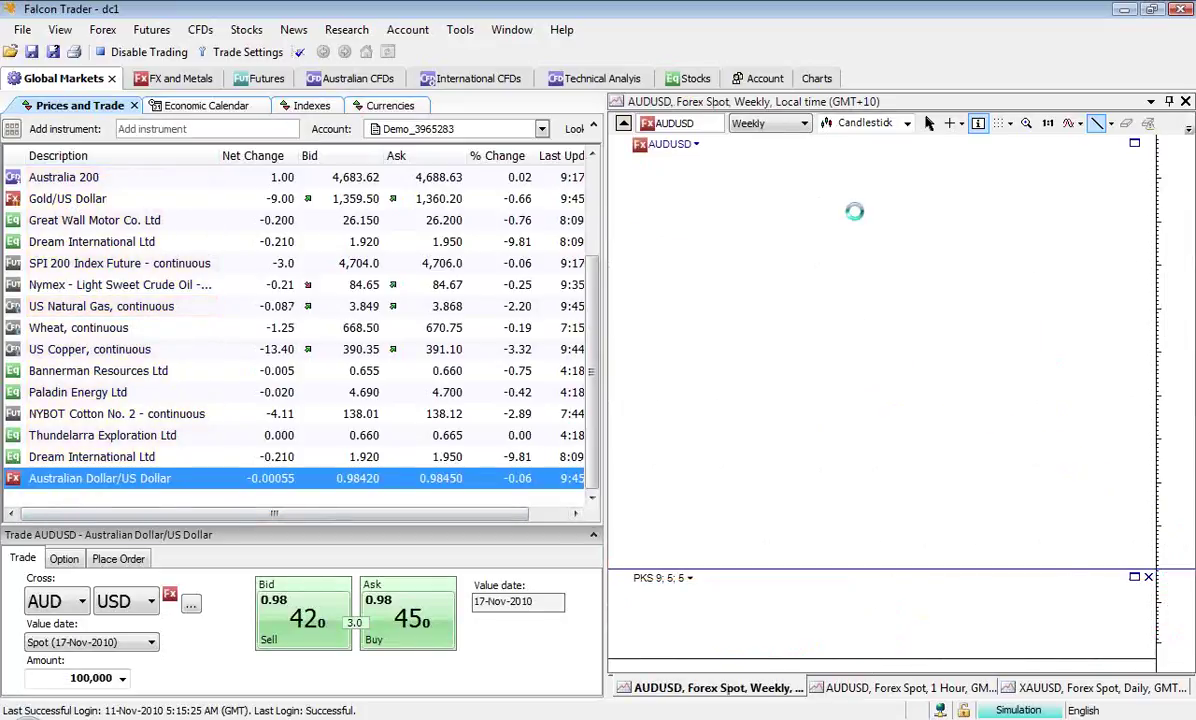
Step: Set the AUDUSD chart period to Daily and narrow its time range to 2007 through 2010 to examine the recent price action
{"action": "left_click", "coordinate": [766, 123]}
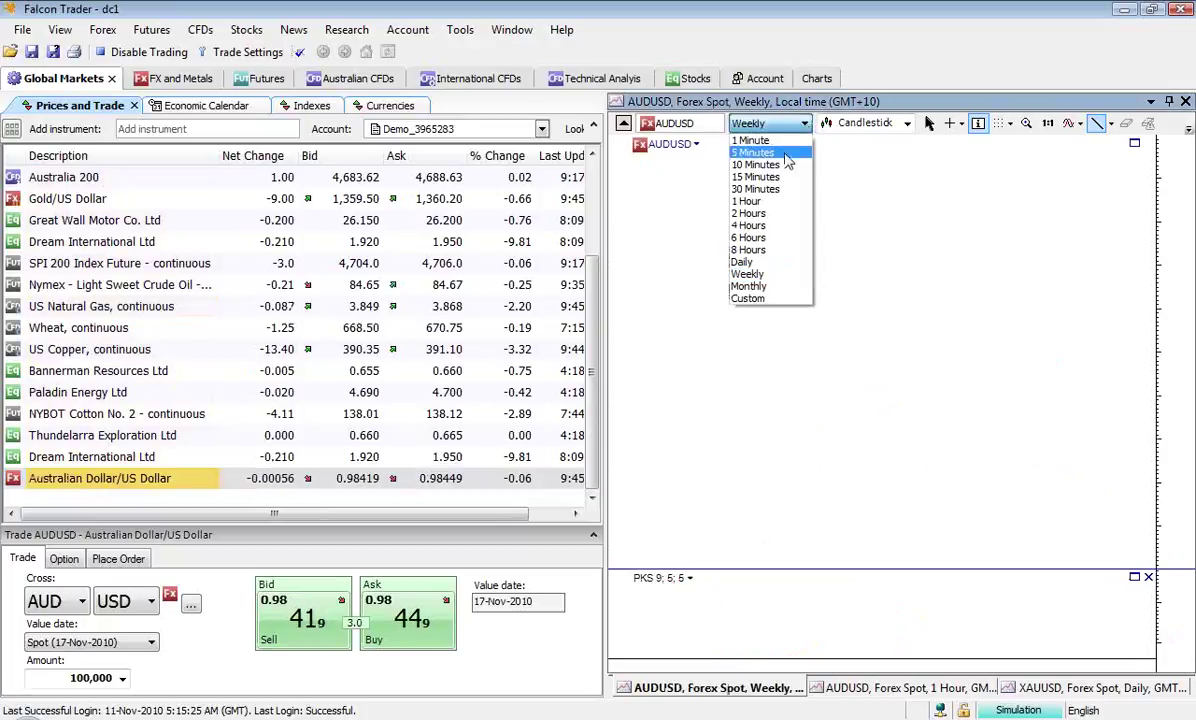
{"action": "left_click", "coordinate": [748, 262]}
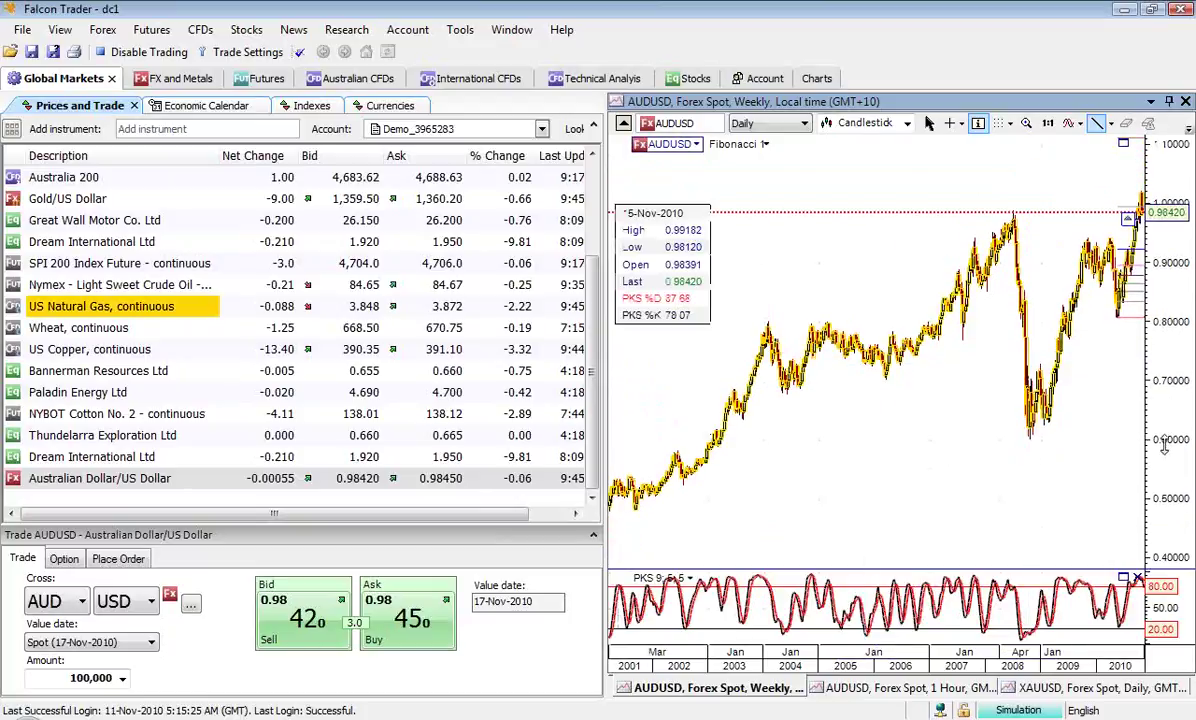
{"action": "left_click_drag", "start_coordinate": [1122, 450], "coordinate": [1014, 459]}
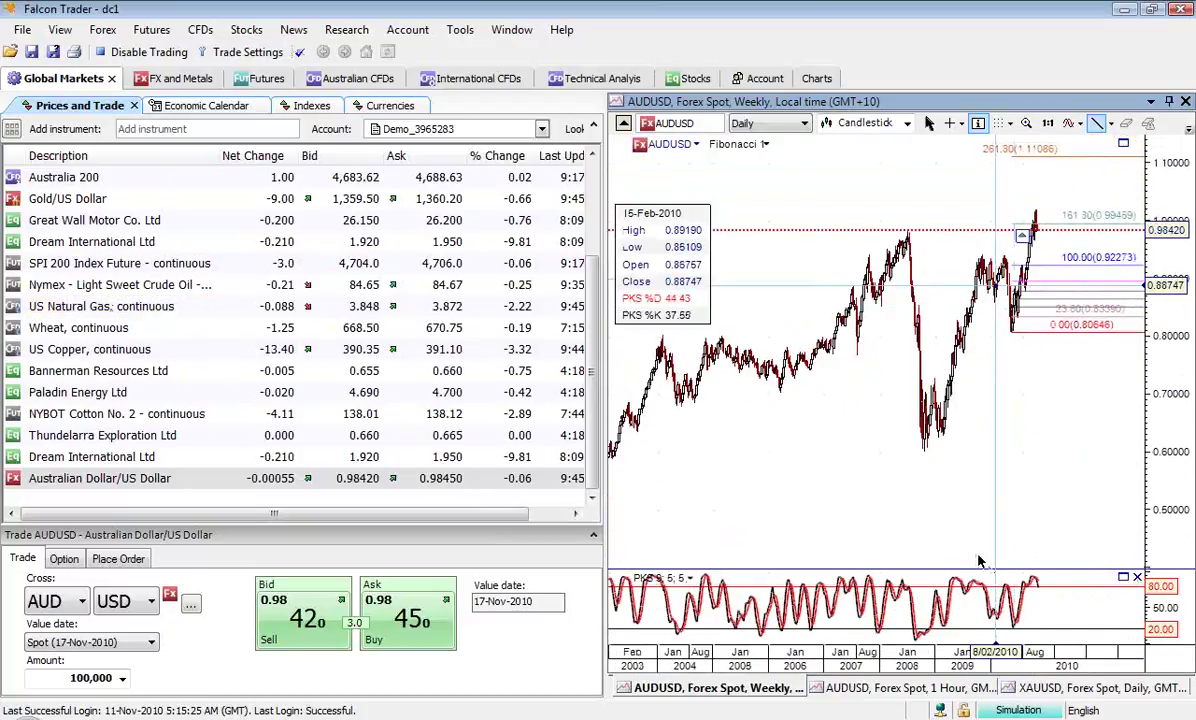
{"action": "left_click_drag", "start_coordinate": [1075, 643], "coordinate": [760, 600]}
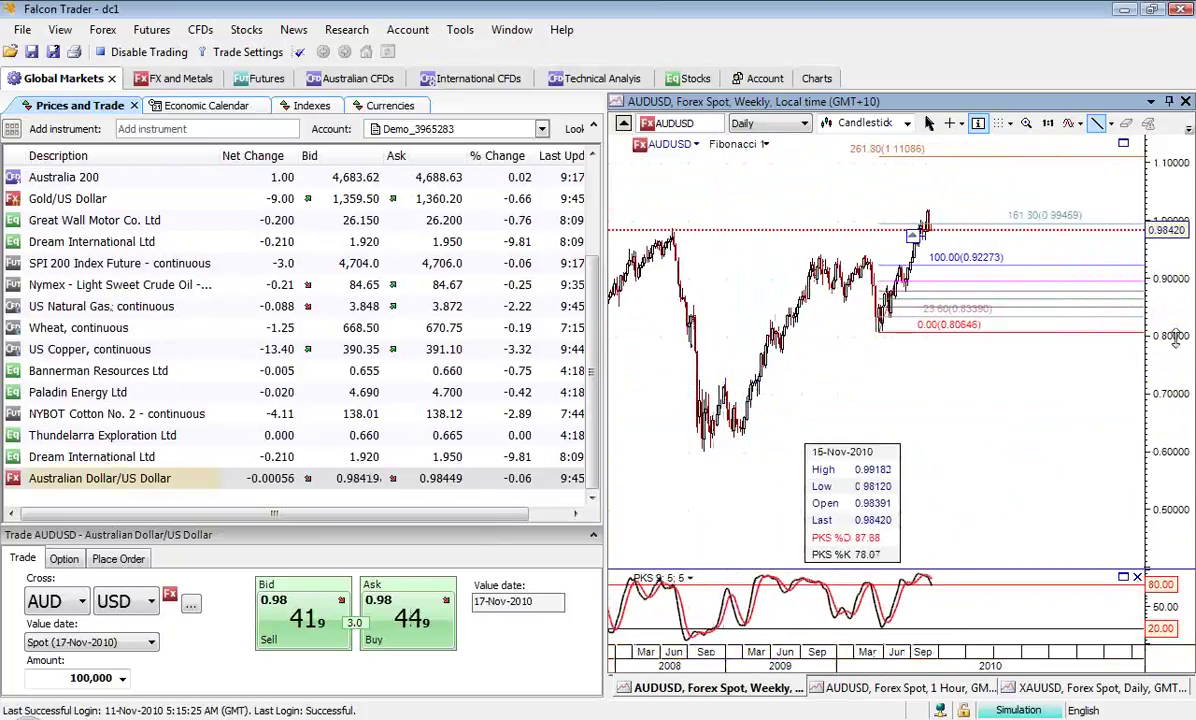
{"action": "scroll", "coordinate": [1084, 387], "scroll_direction": "down", "scroll_amount": 3}
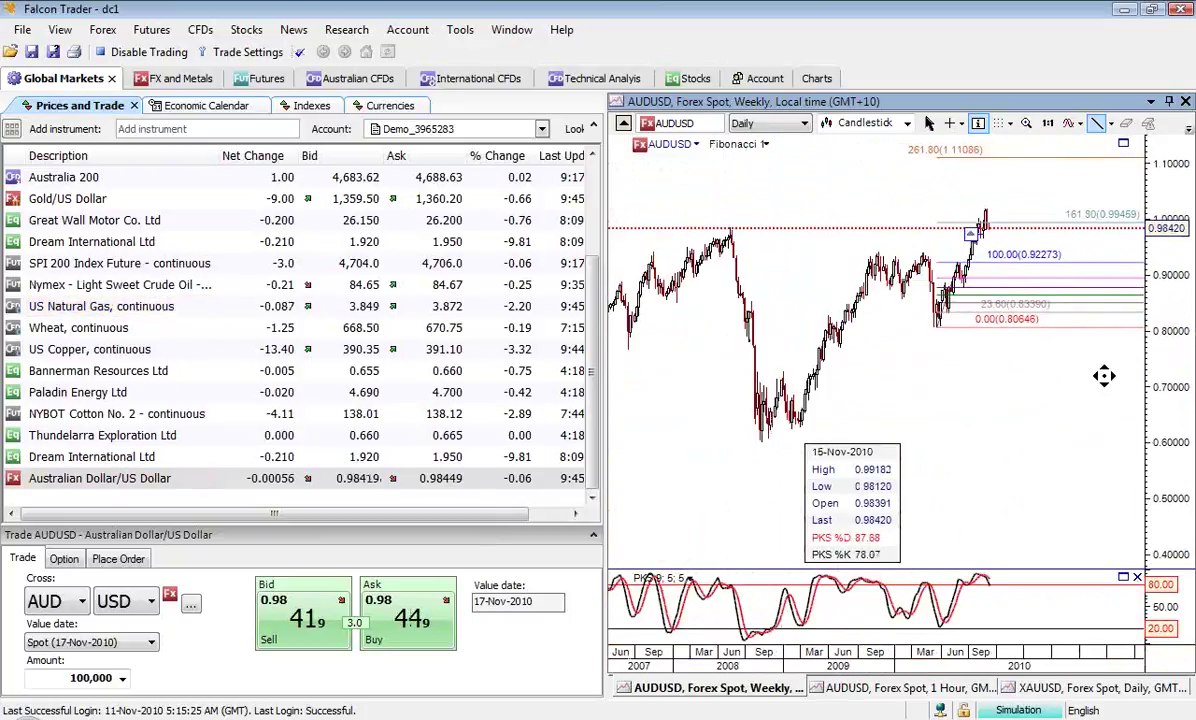
{"action": "scroll", "coordinate": [1092, 375], "scroll_direction": "down", "scroll_amount": 2}
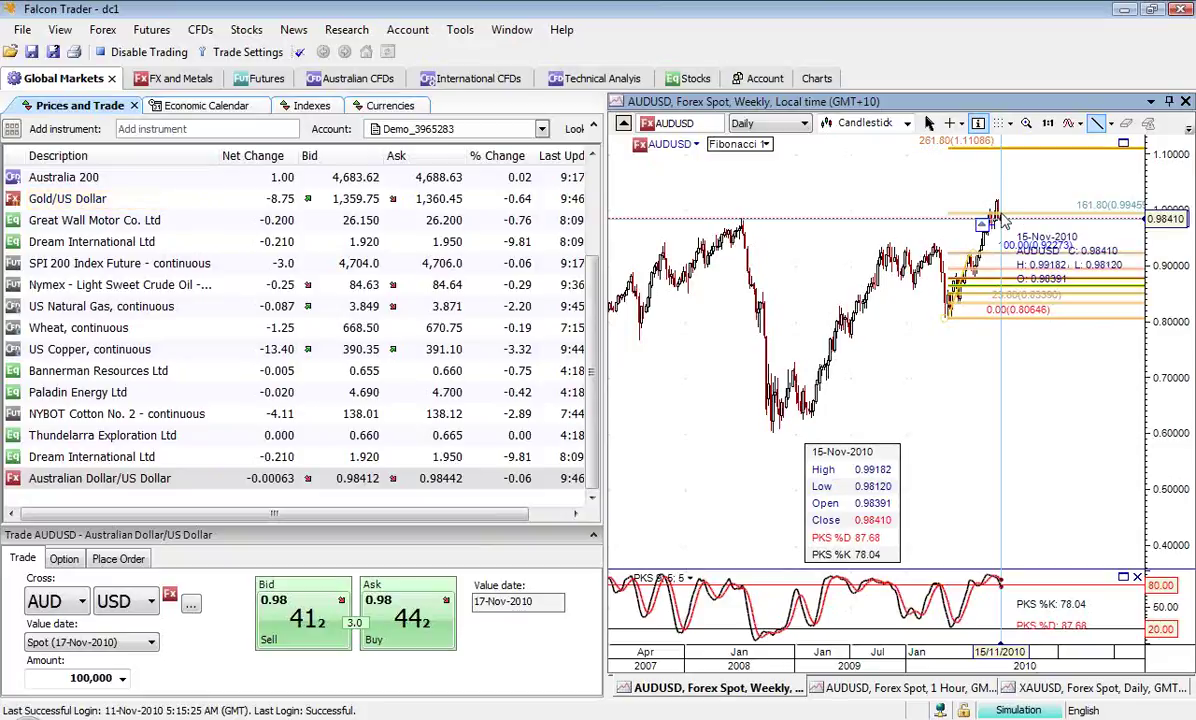
Step: Load the Australia 200 chart, narrow it to late 2008 through 2010, and stretch the price scale to examine the Fibonacci levels
{"action": "left_click", "coordinate": [57, 181]}
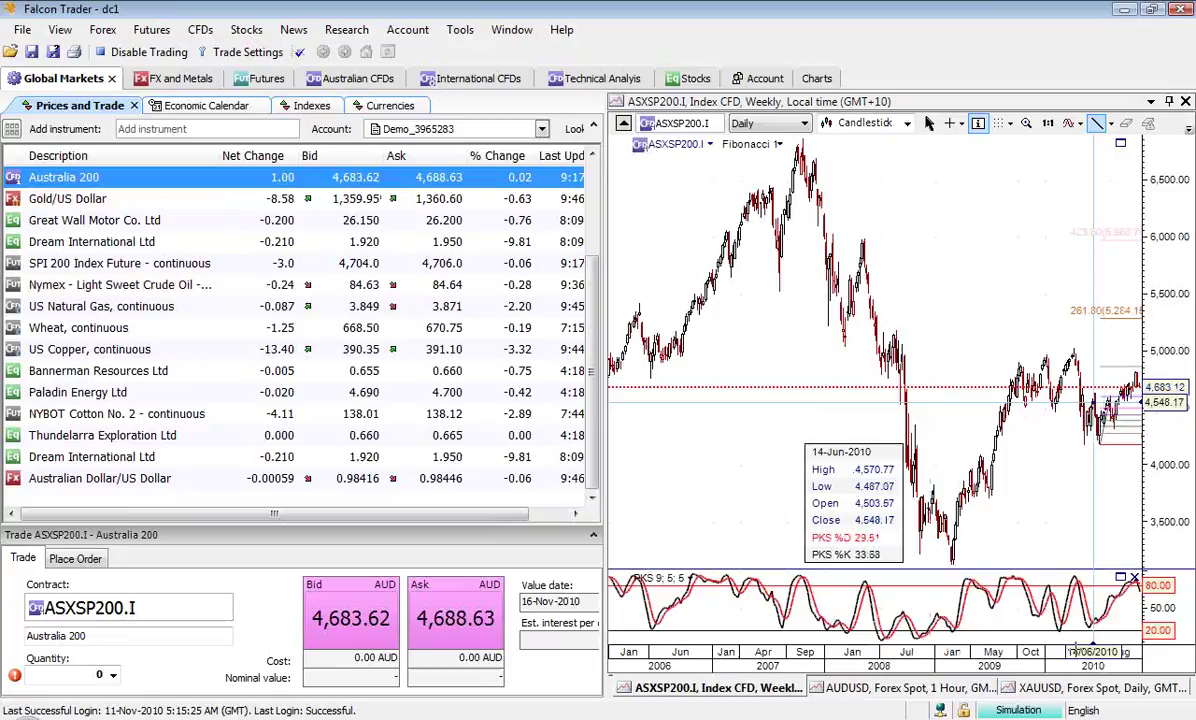
{"action": "left_click_drag", "start_coordinate": [975, 648], "coordinate": [856, 646]}
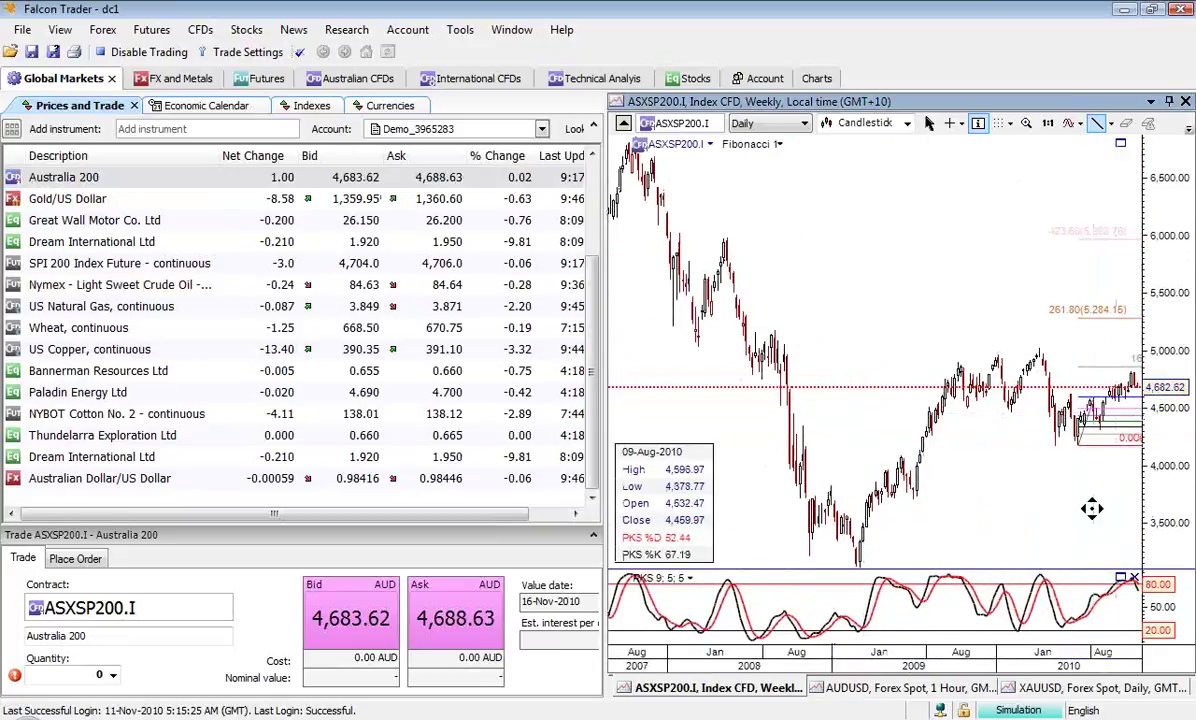
{"action": "left_click_drag", "start_coordinate": [1092, 507], "coordinate": [956, 427]}
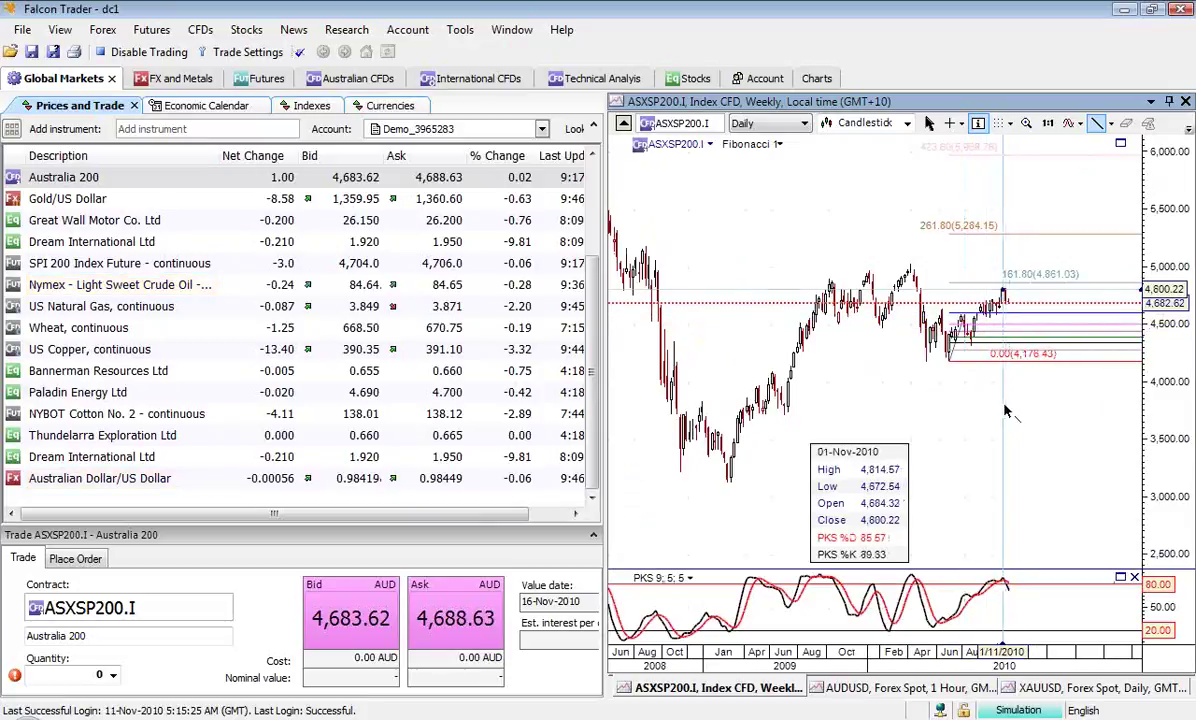
{"action": "left_click_drag", "start_coordinate": [1173, 285], "coordinate": [1050, 468]}
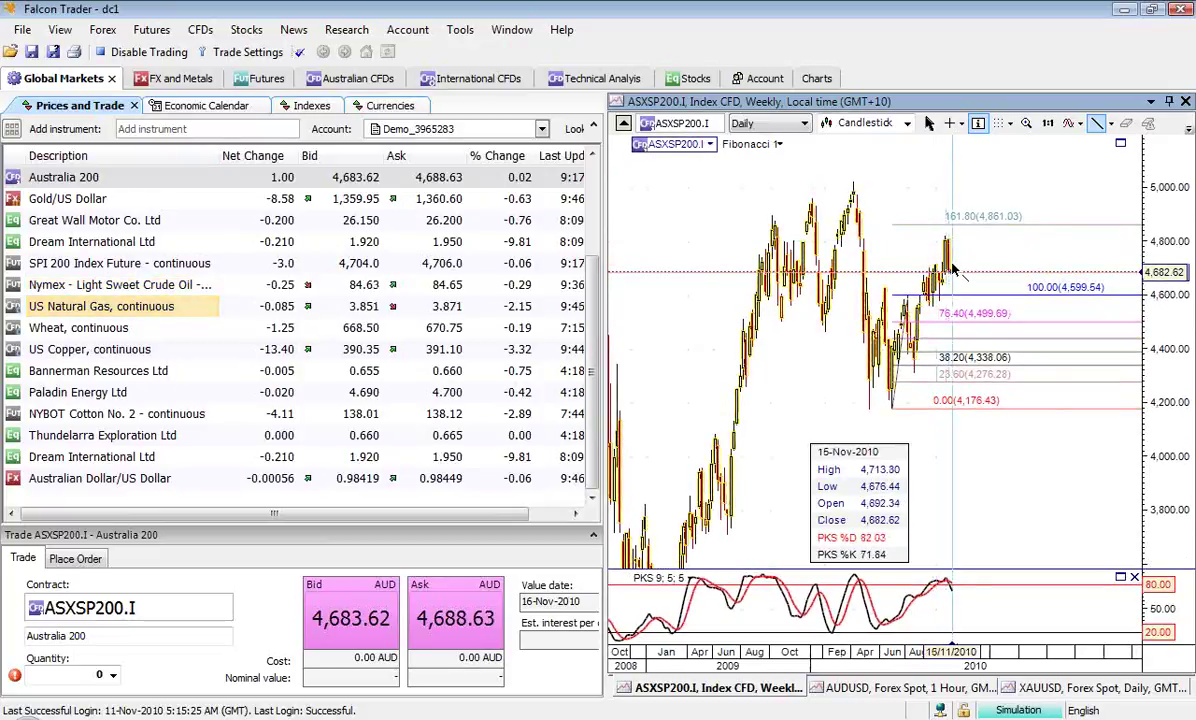
{"action": "mouse_move", "coordinate": [953, 268]}
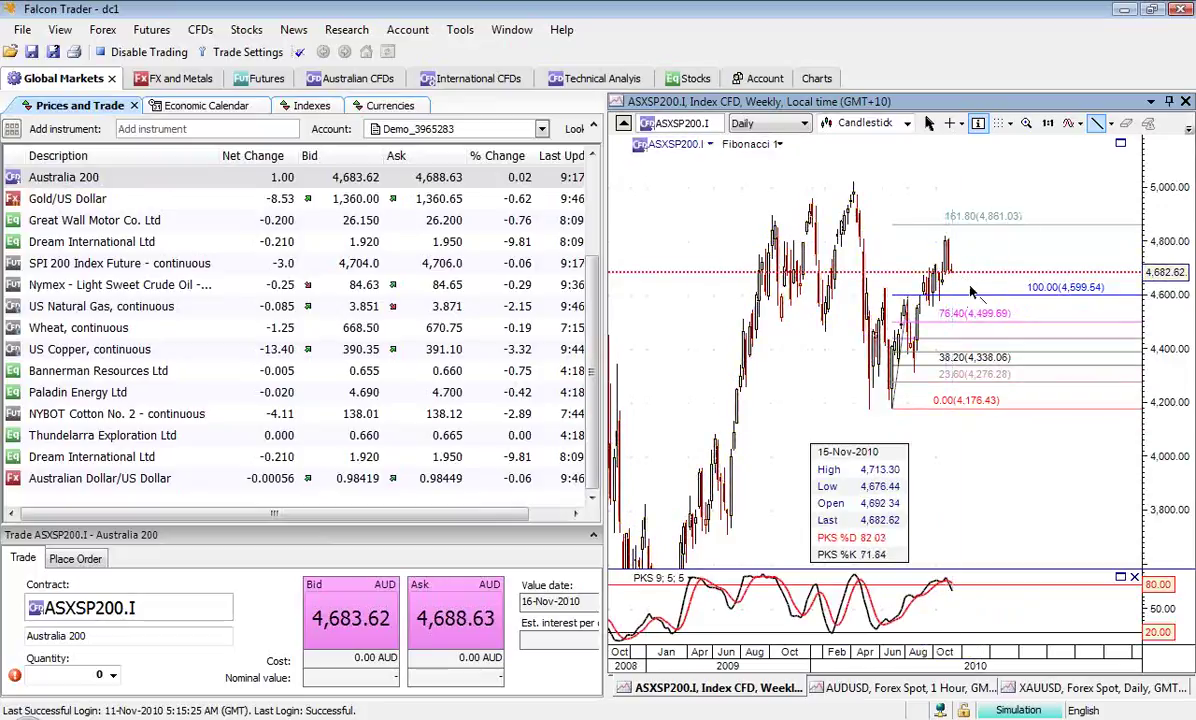
{"action": "left_click", "coordinate": [1000, 300]}
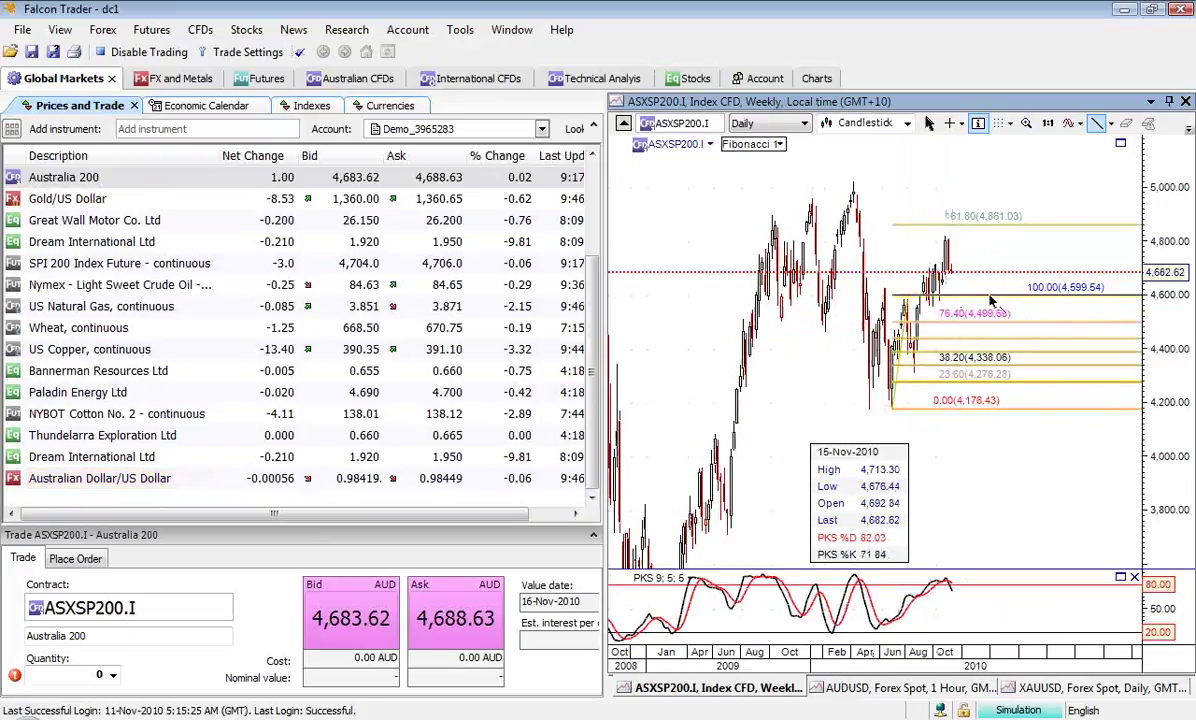
{"action": "left_click", "coordinate": [990, 300]}
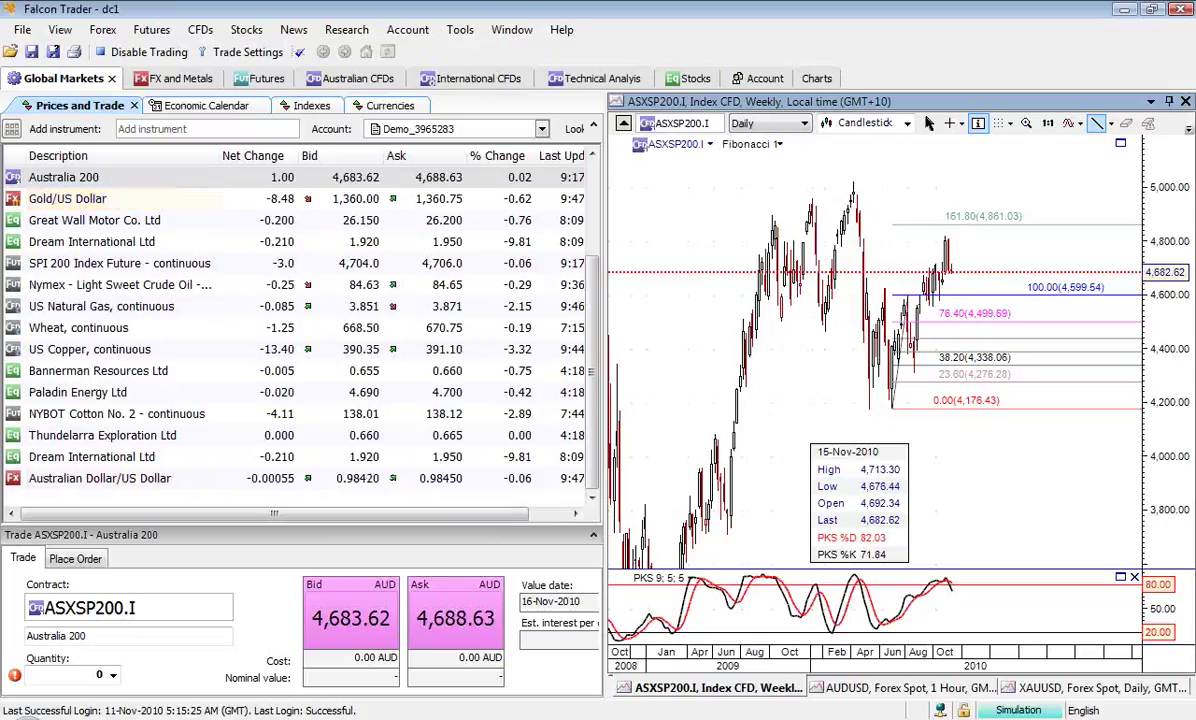
Step: Review the account summary and open positions, checking the individual trade details of the Emperor Watch & Jewellery Ltd holding
{"action": "left_click", "coordinate": [761, 80]}
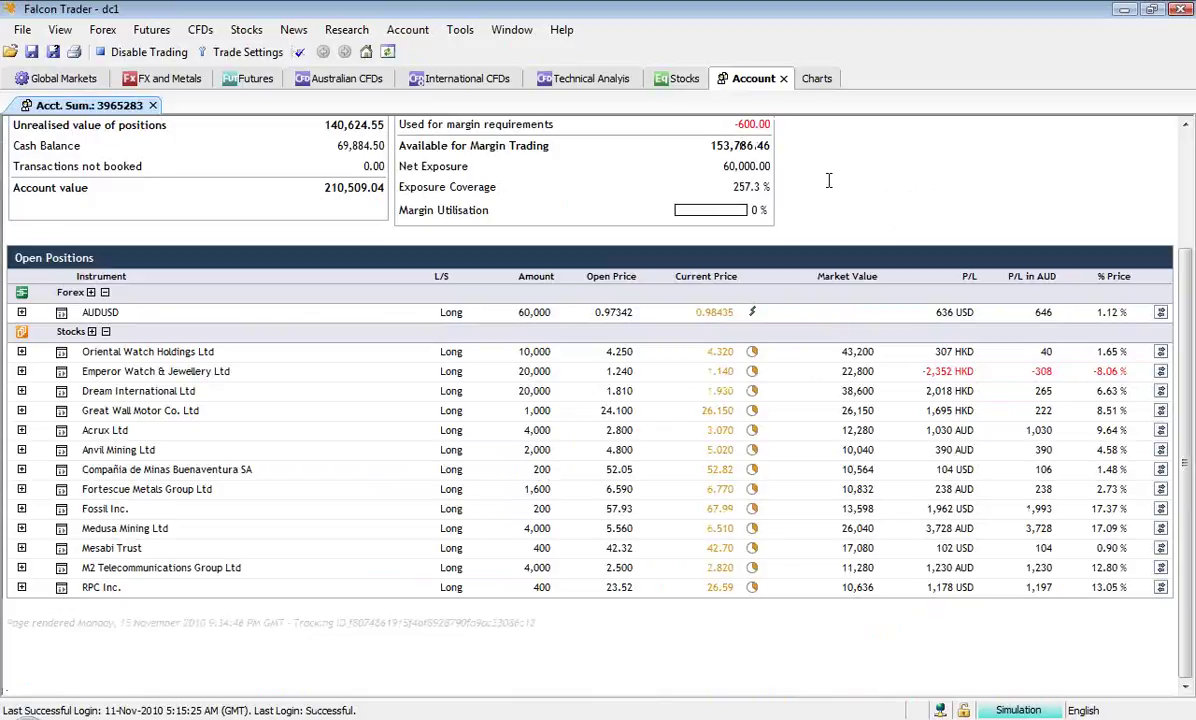
{"action": "scroll", "coordinate": [828, 180], "scroll_direction": "up", "scroll_amount": 3}
{"action": "scroll", "coordinate": [828, 180], "scroll_direction": "down", "scroll_amount": 3}
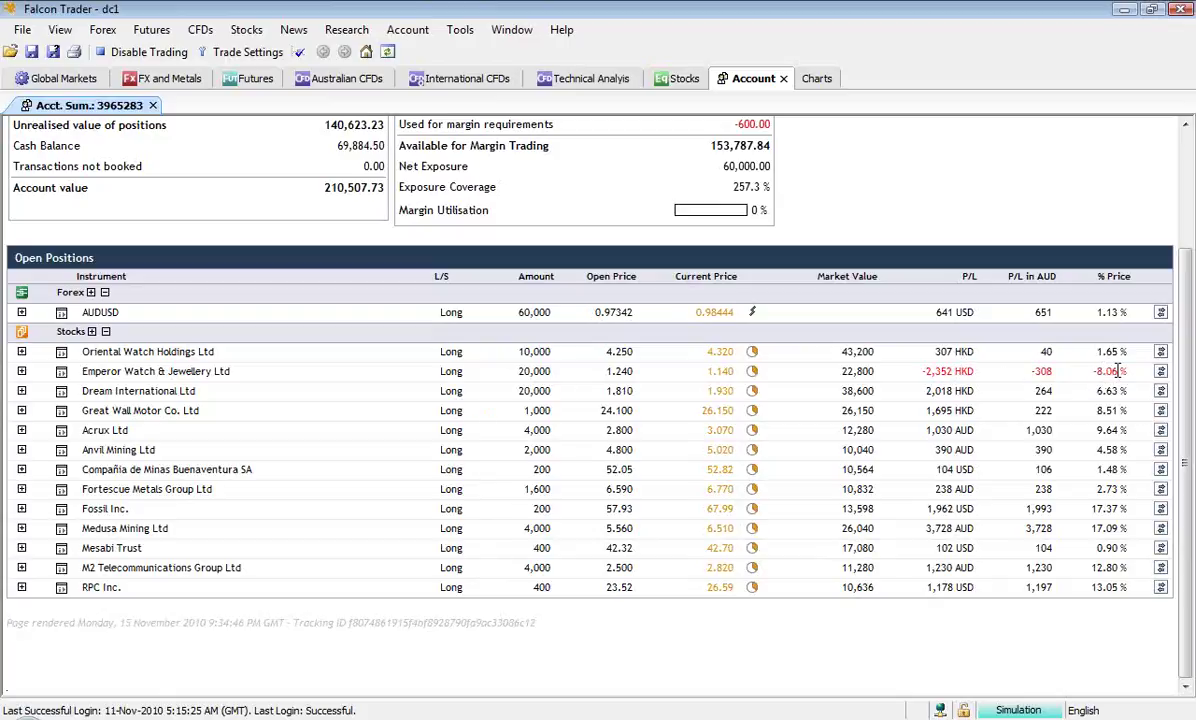
{"action": "left_click", "coordinate": [21, 371]}
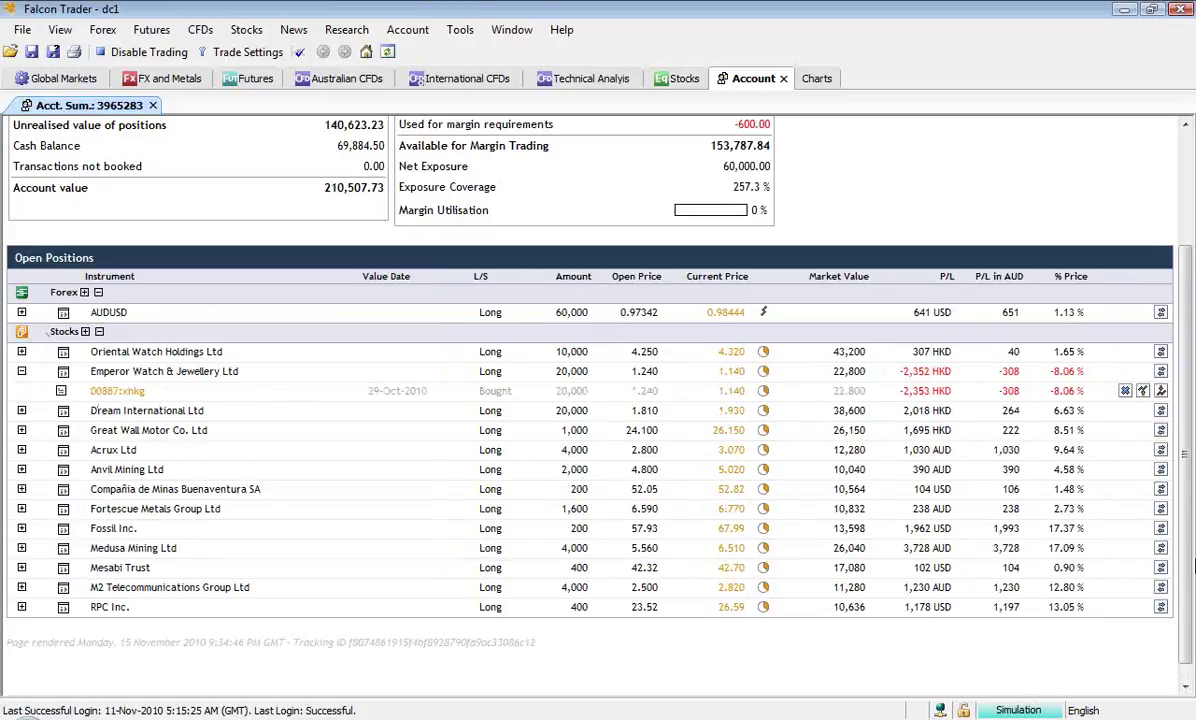
{"action": "mouse_move", "coordinate": [5, 318]}
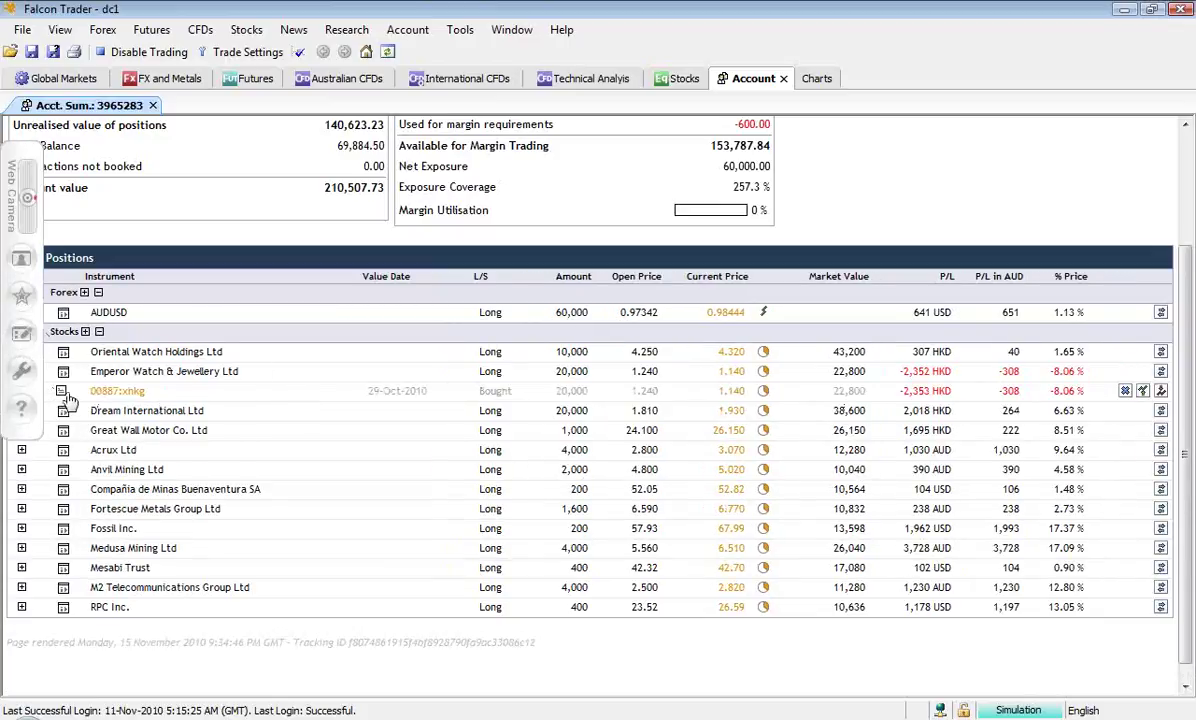
{"action": "left_click", "coordinate": [21, 371]}
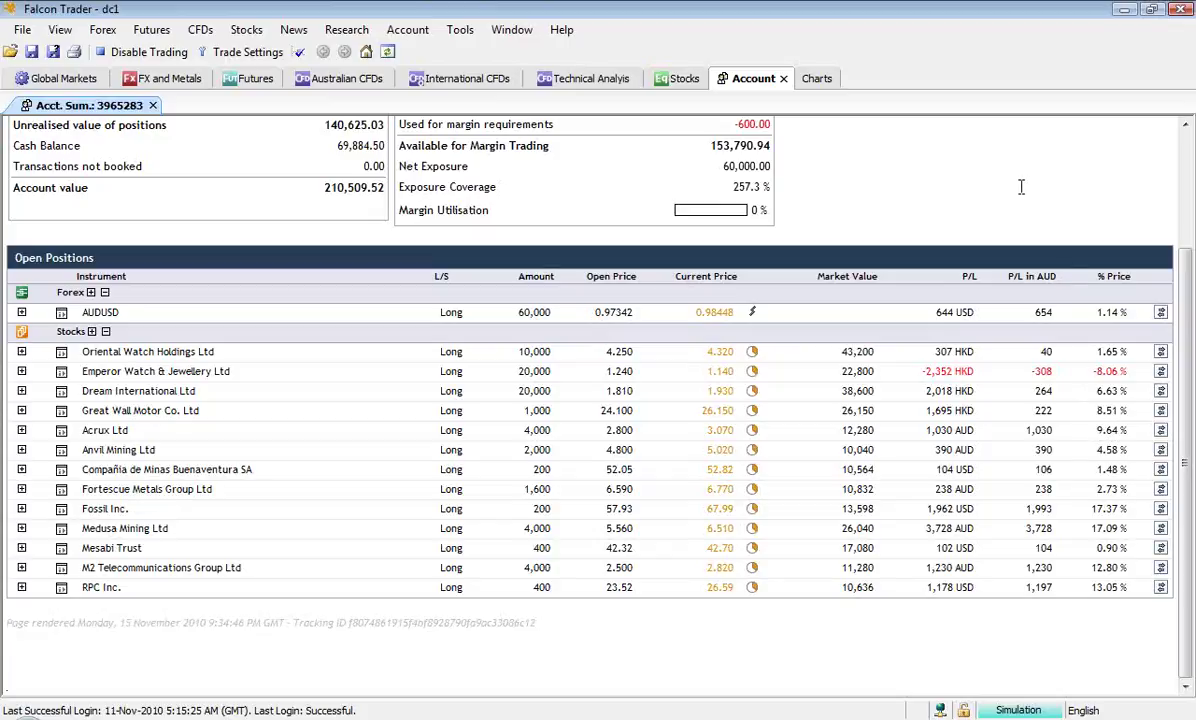
{"action": "scroll", "coordinate": [1013, 187], "scroll_direction": "up", "scroll_amount": 3}
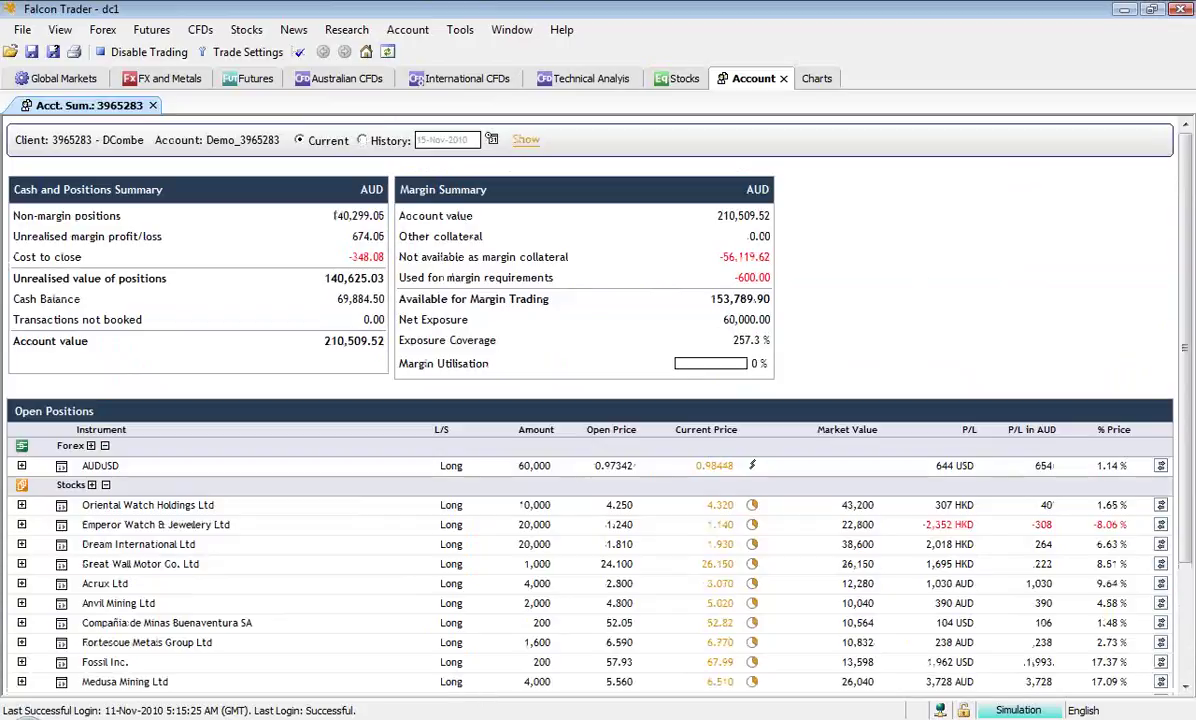